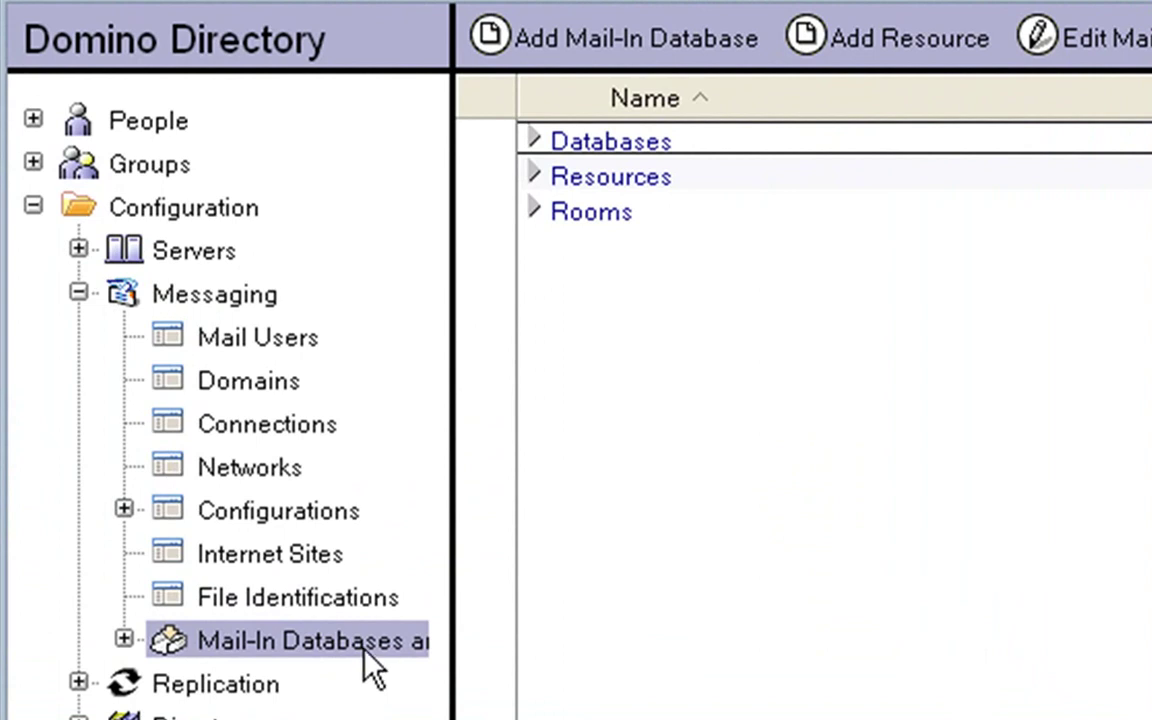
- Expand the Databases category to reveal the eleven existing mail-in databases
left_click(532, 141)
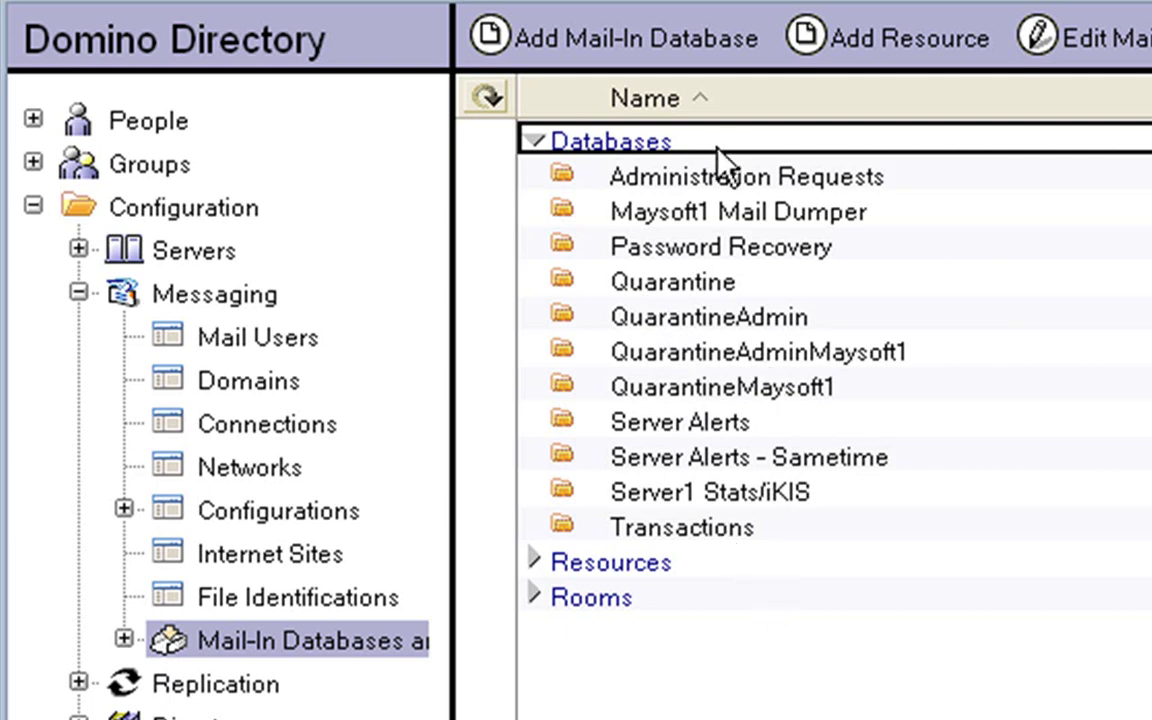
- Add a mail-in database 'Sales Department', describe it as the sales department's mail database, and give its internet address
left_click(610, 46)
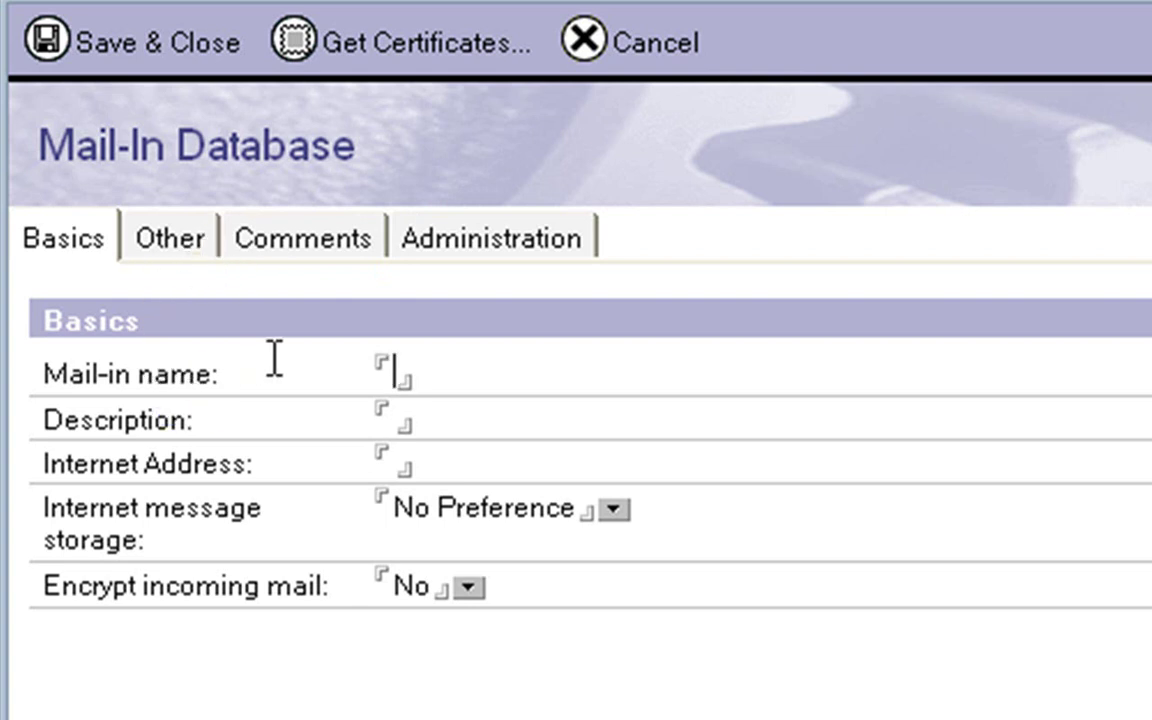
type("Sa")
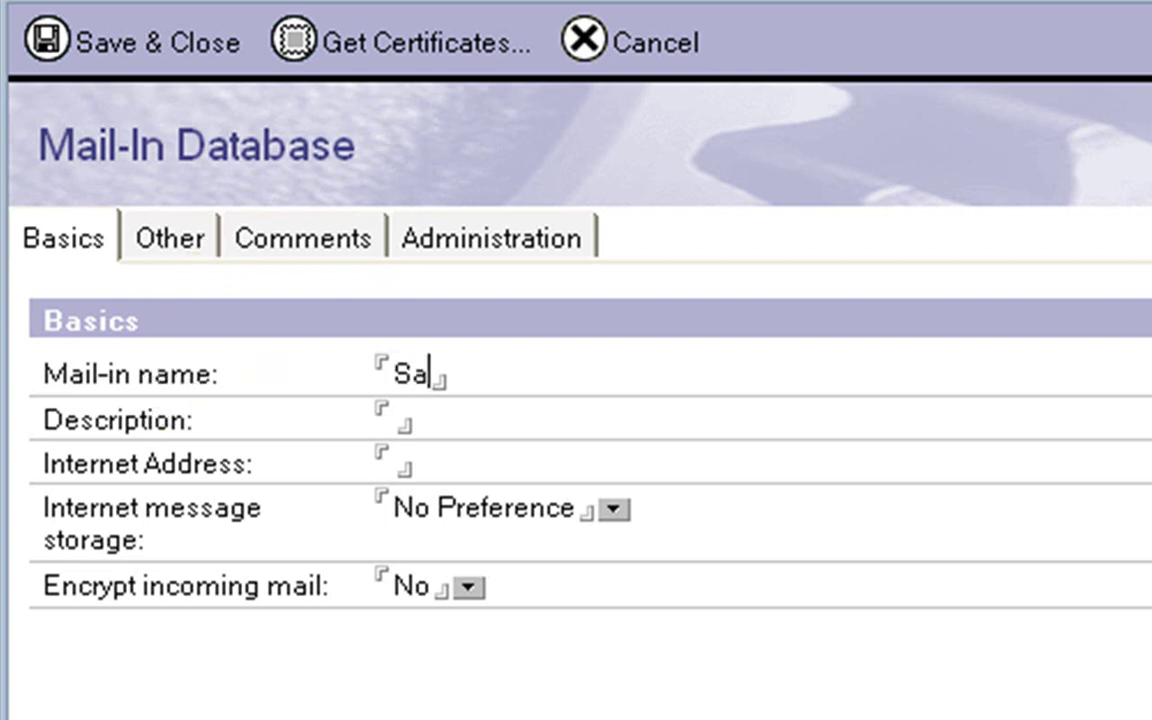
type("les Depa")
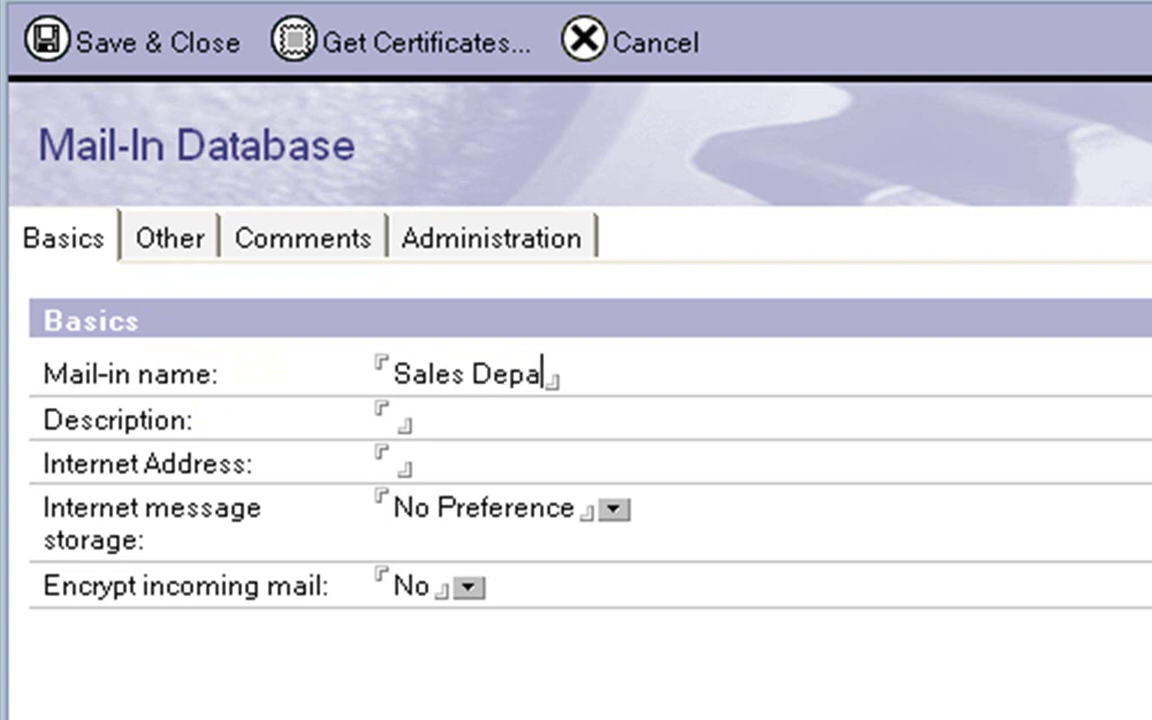
type("rtment")
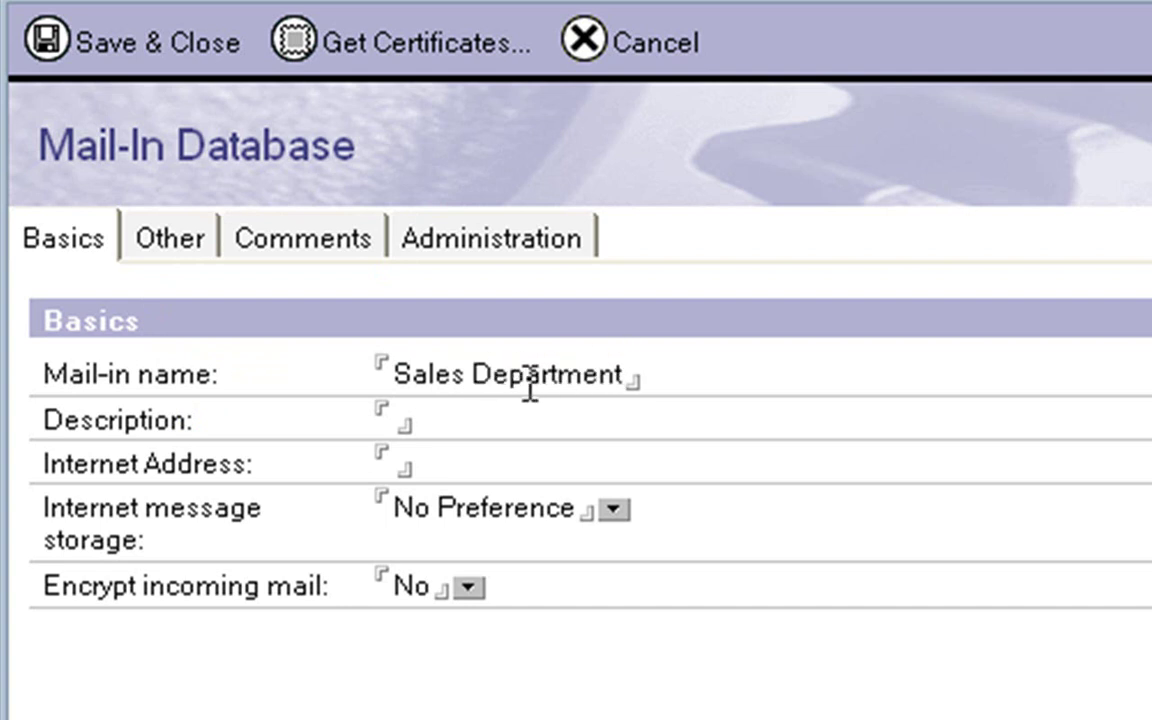
left_click(463, 410)
type("This is a ")
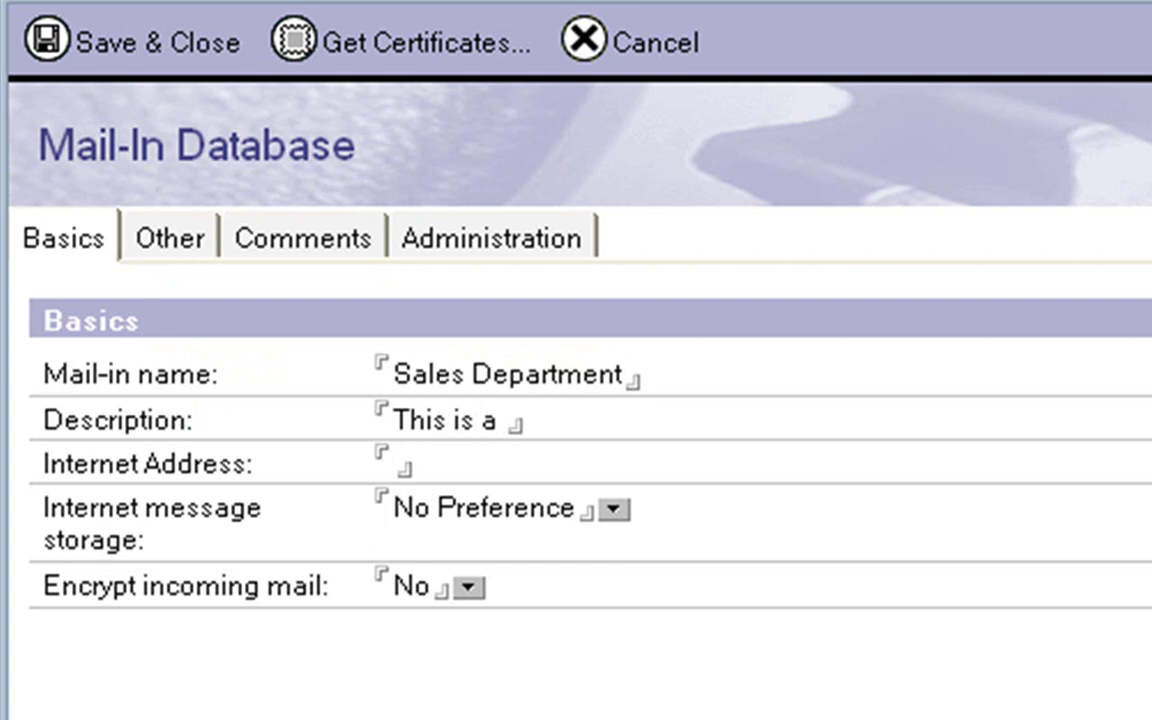
type("mail dat")
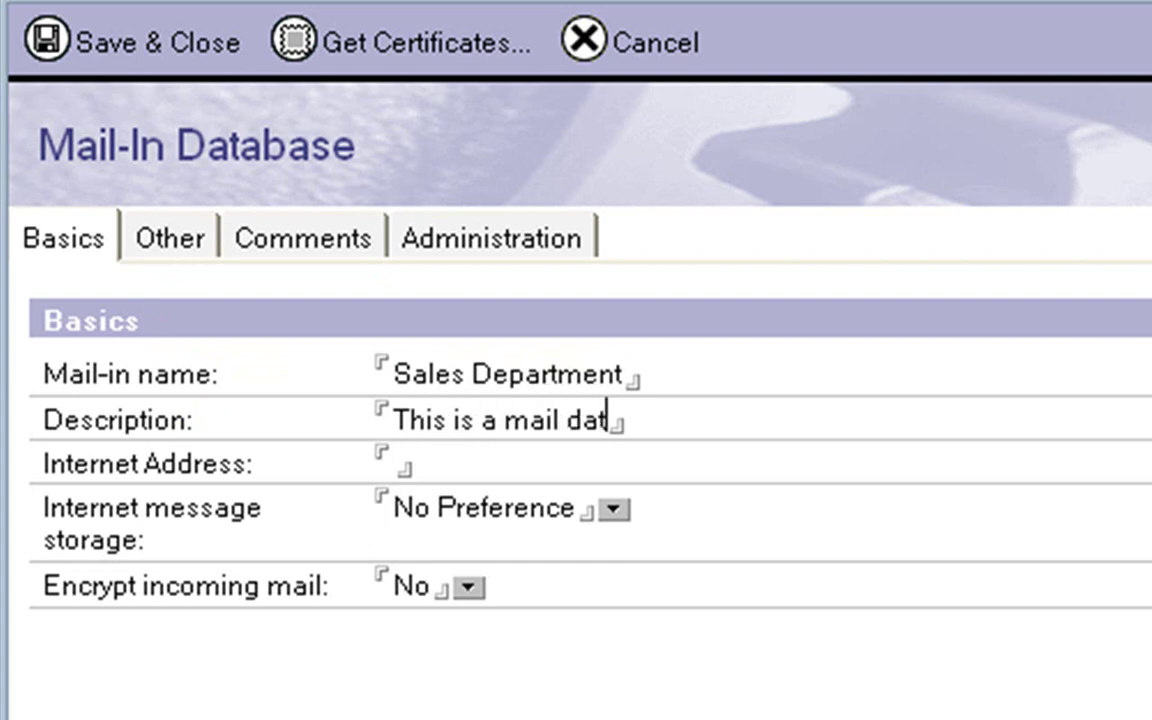
type("abase")
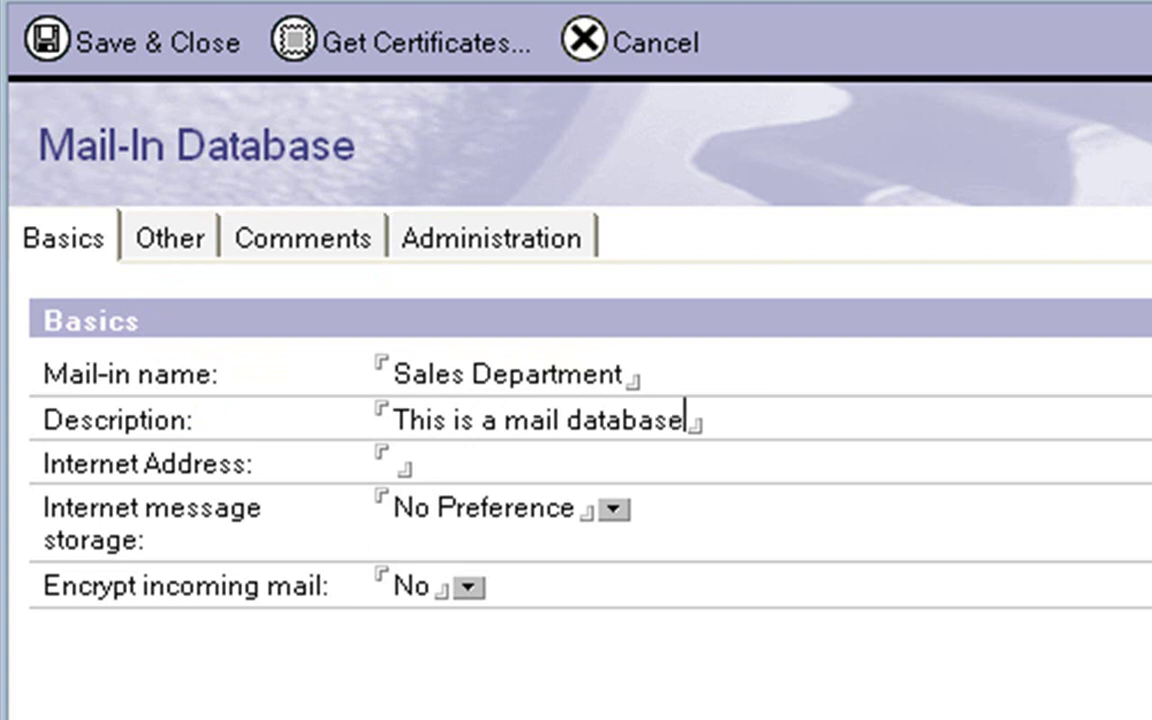
type(" for the ds")
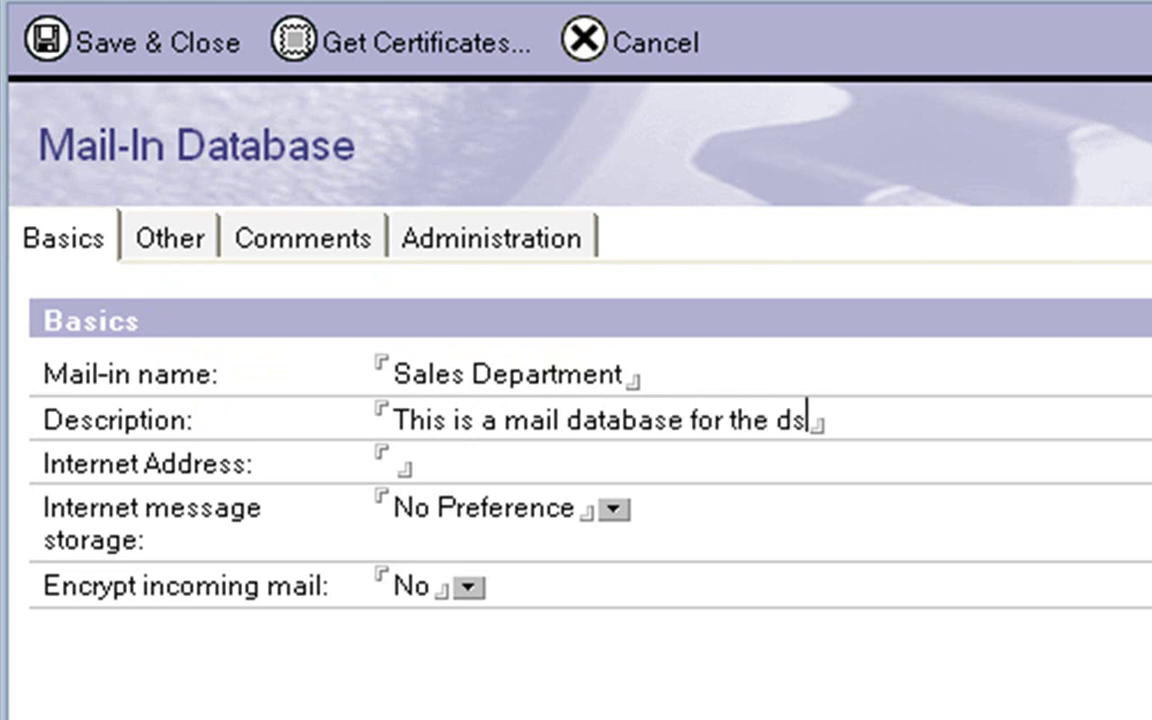
key("BackSpace")
key("BackSpace")
type("sales department")
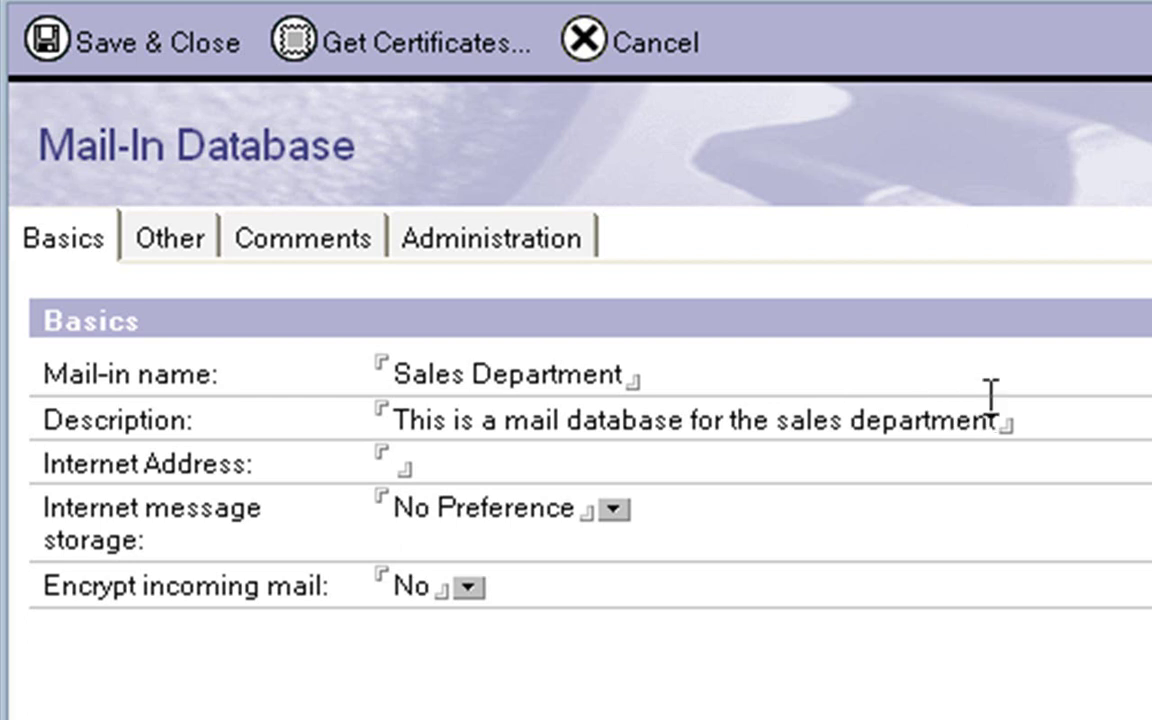
left_click(393, 465)
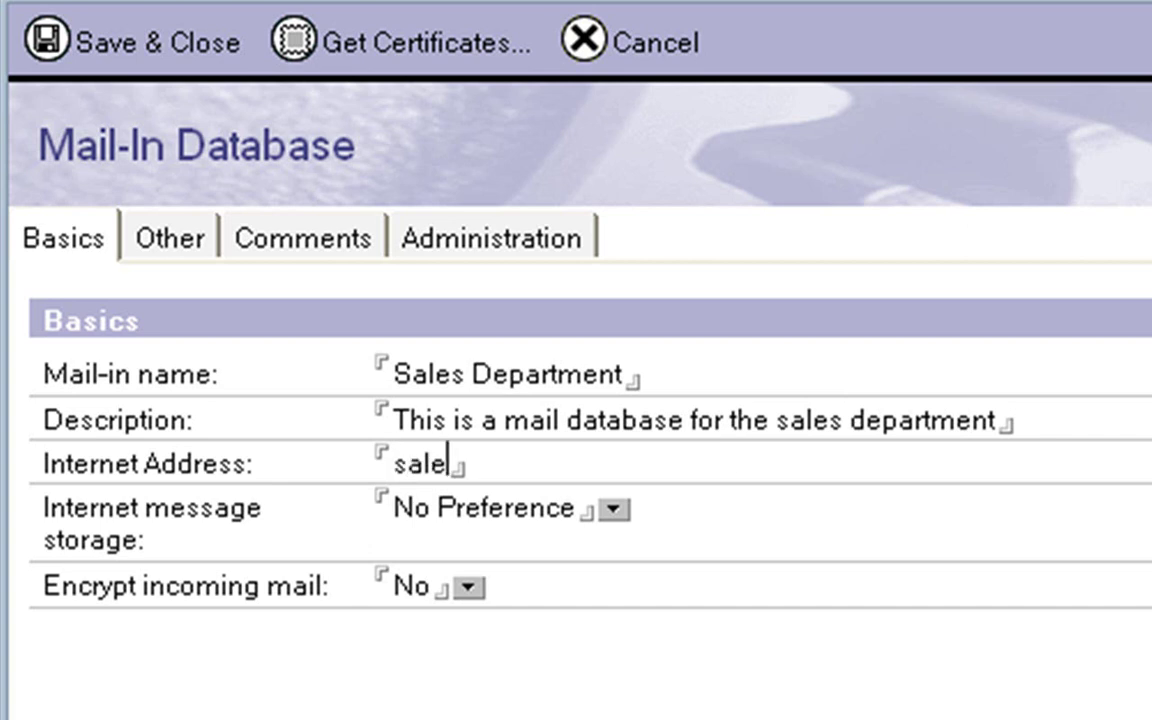
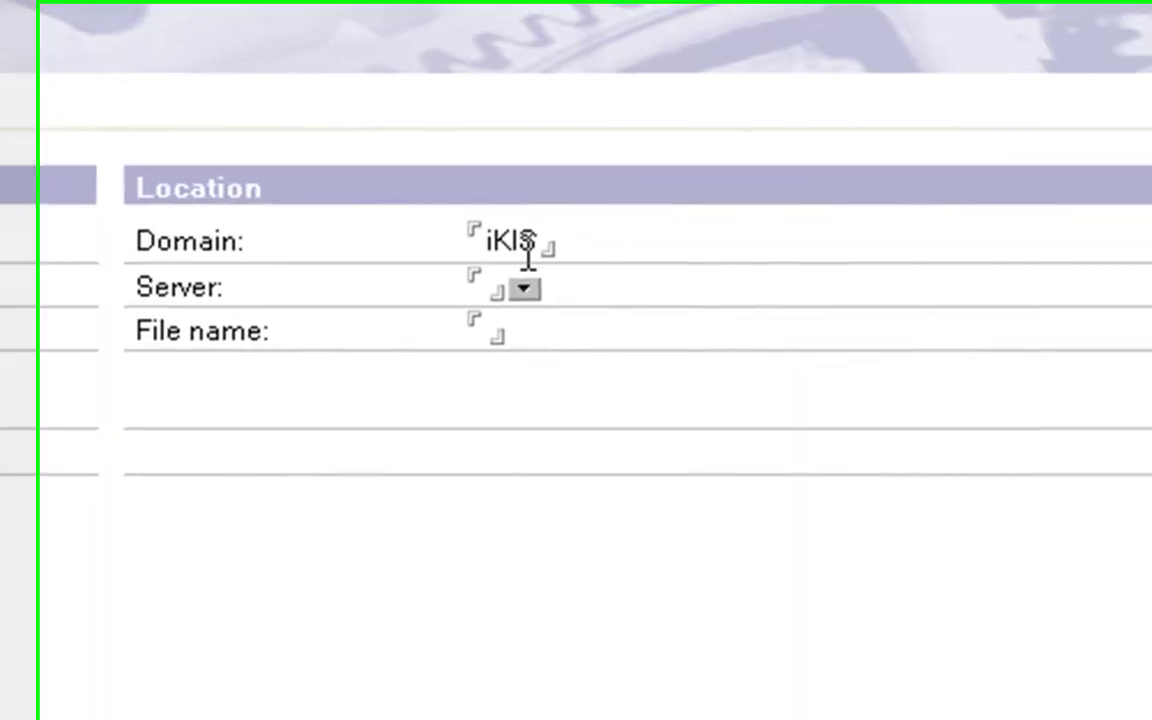
- Place the mail-in database on server st1/iKIS with file name mail\testing.nsf
left_click(482, 285)
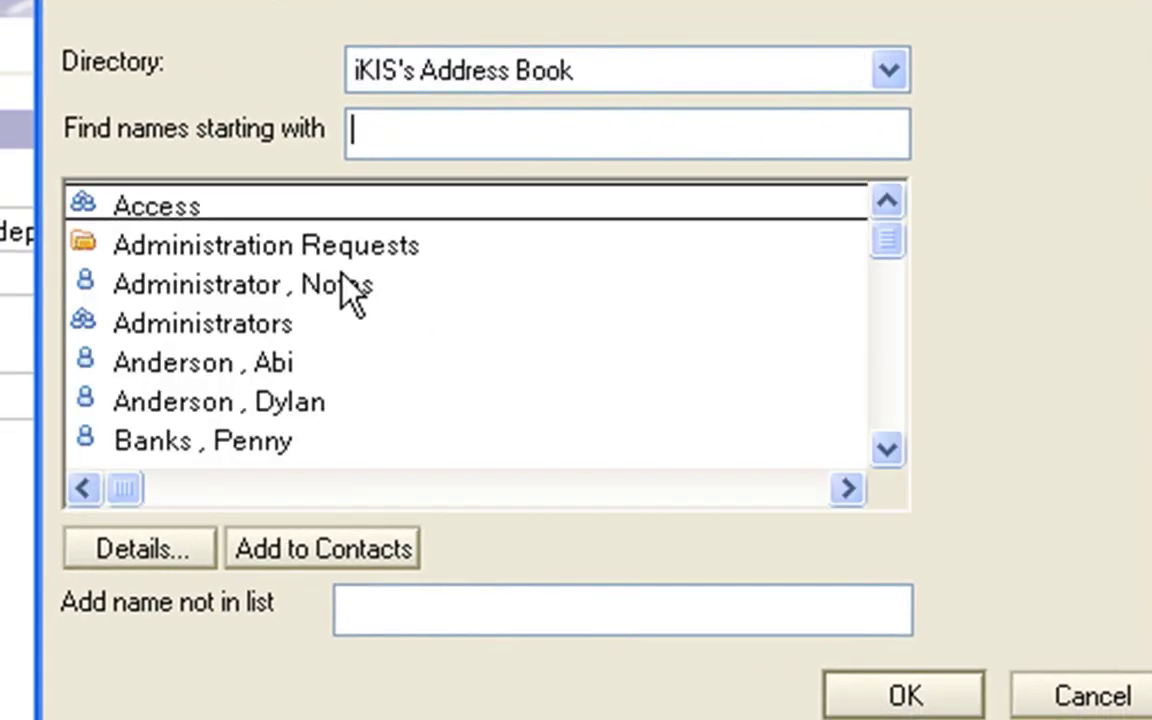
type("st")
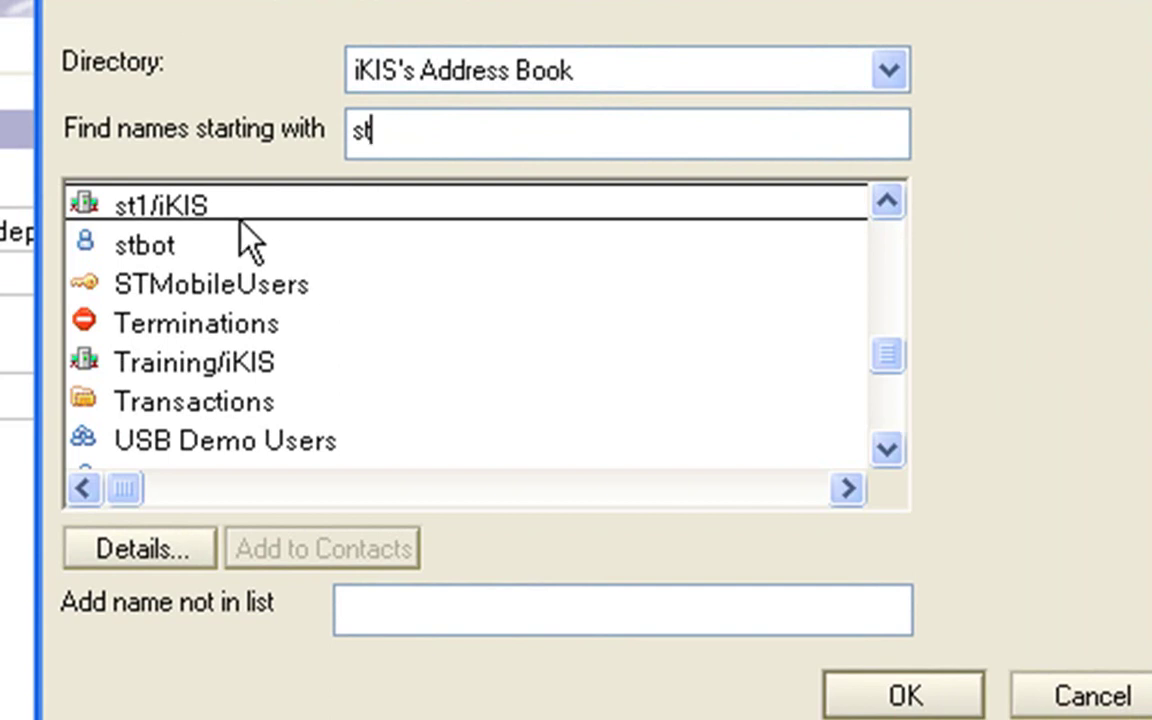
double_click(180, 206)
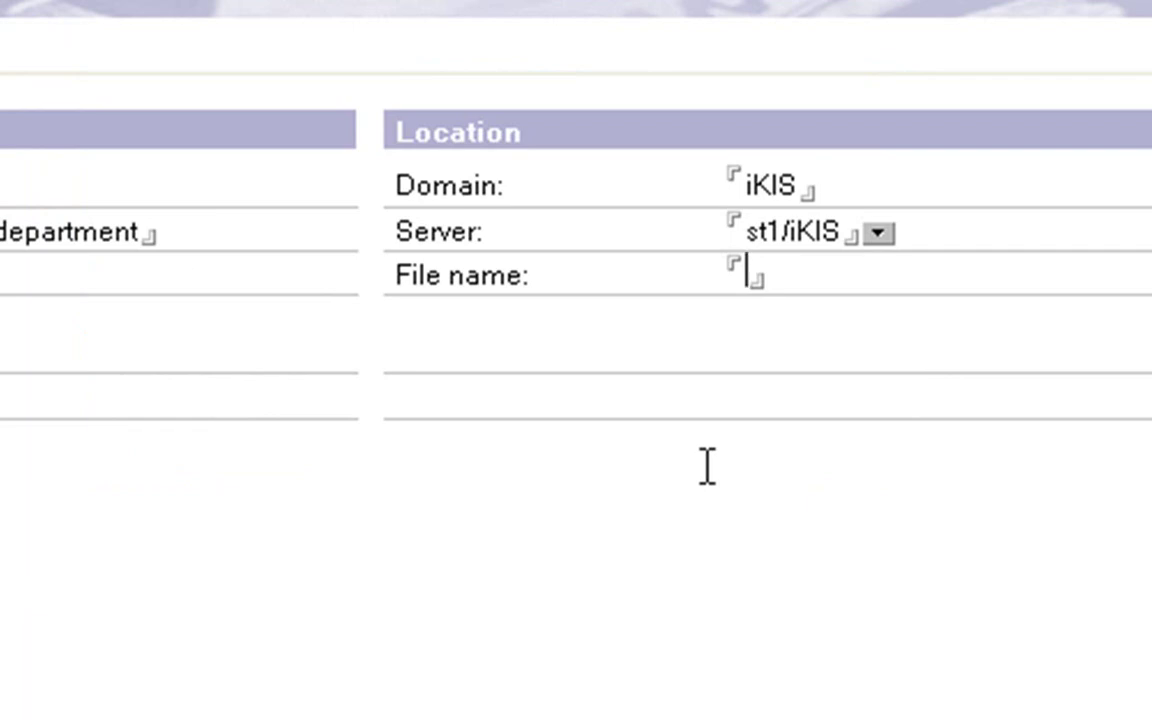
type("ma")
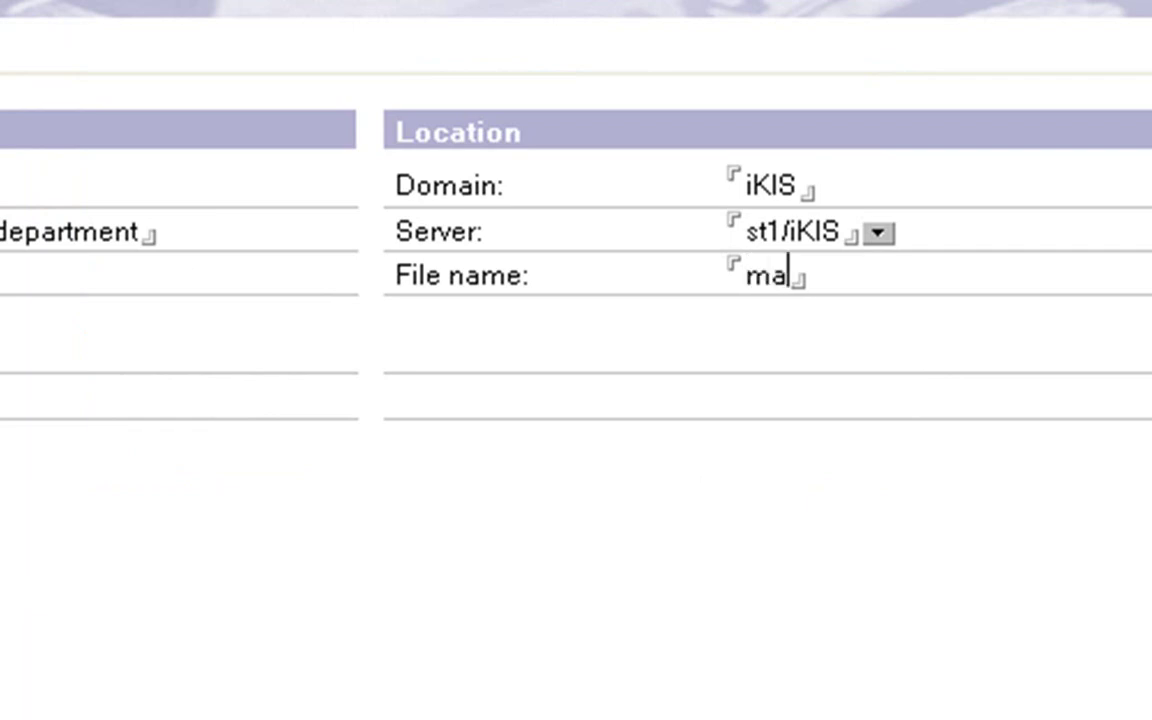
type("il\\")
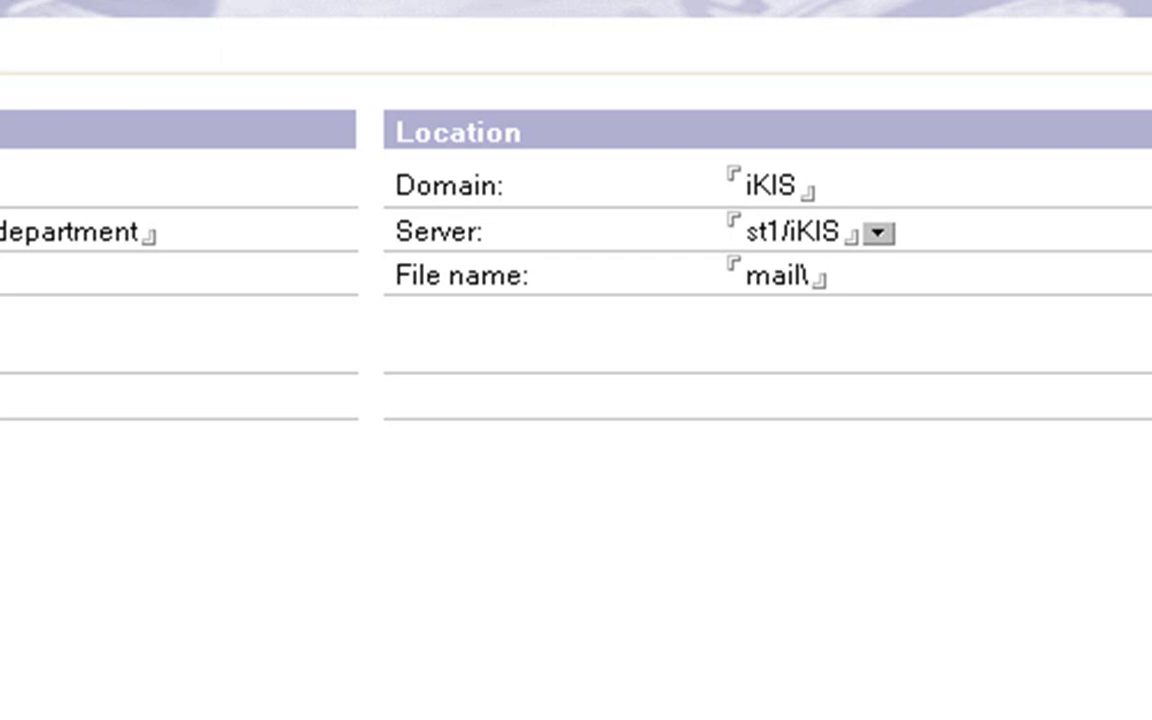
type("test")
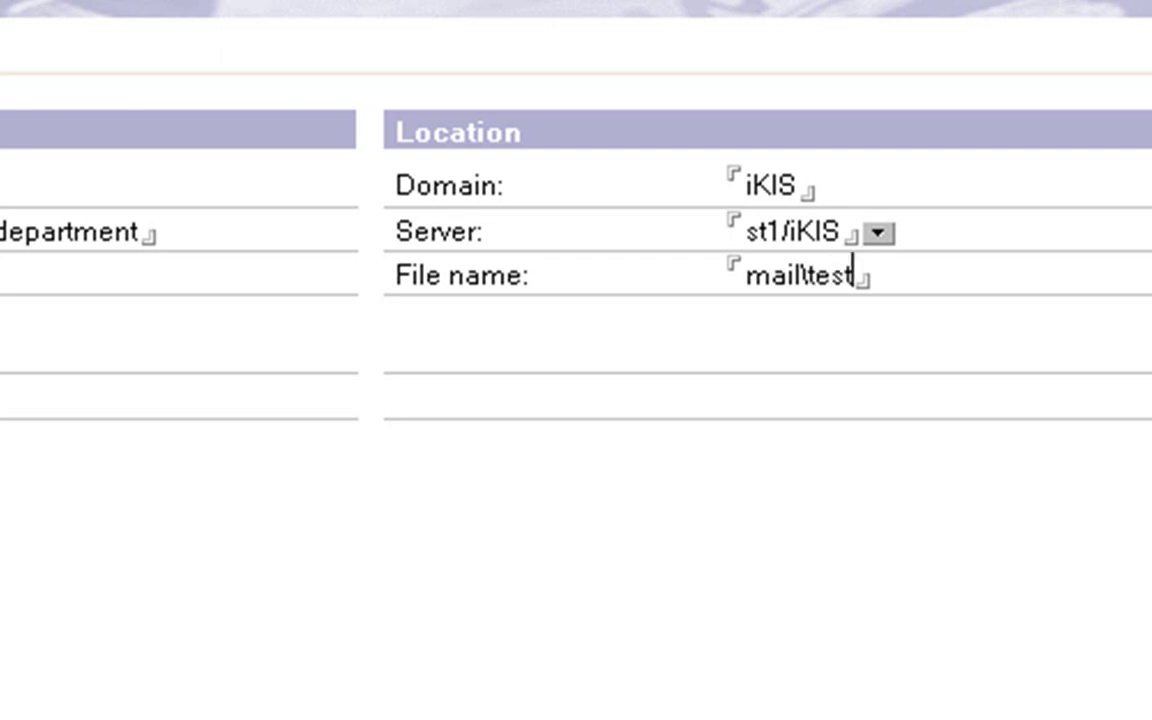
type("ing.ns")
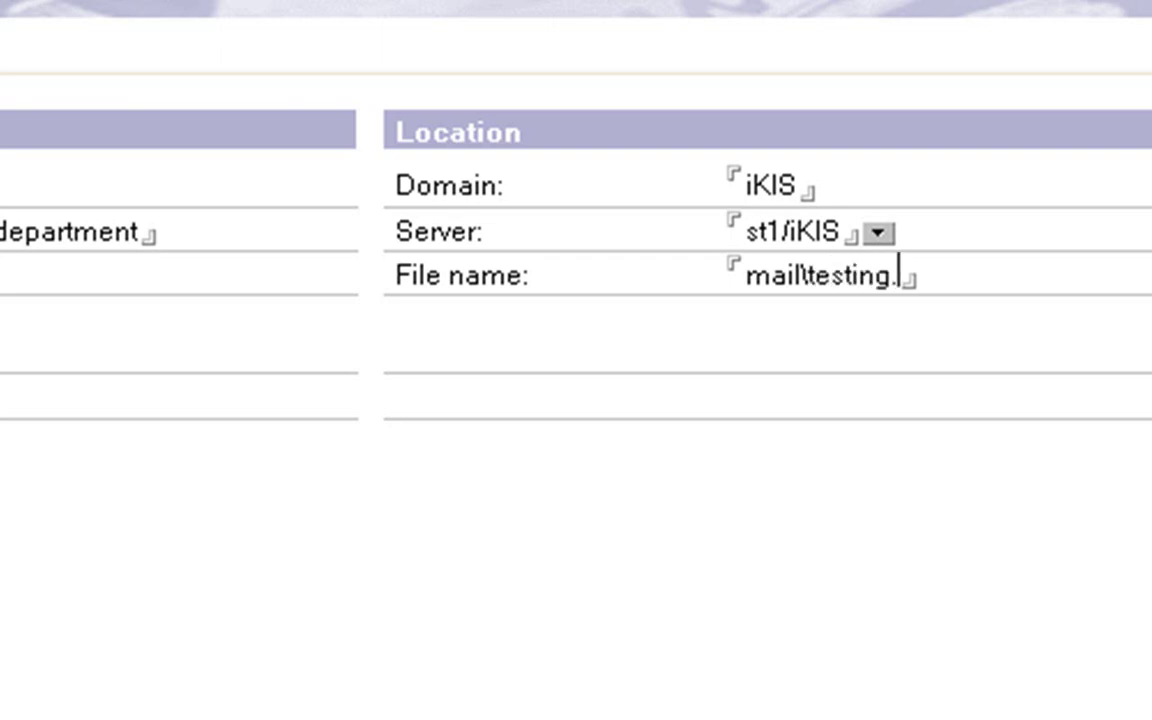
type("f")
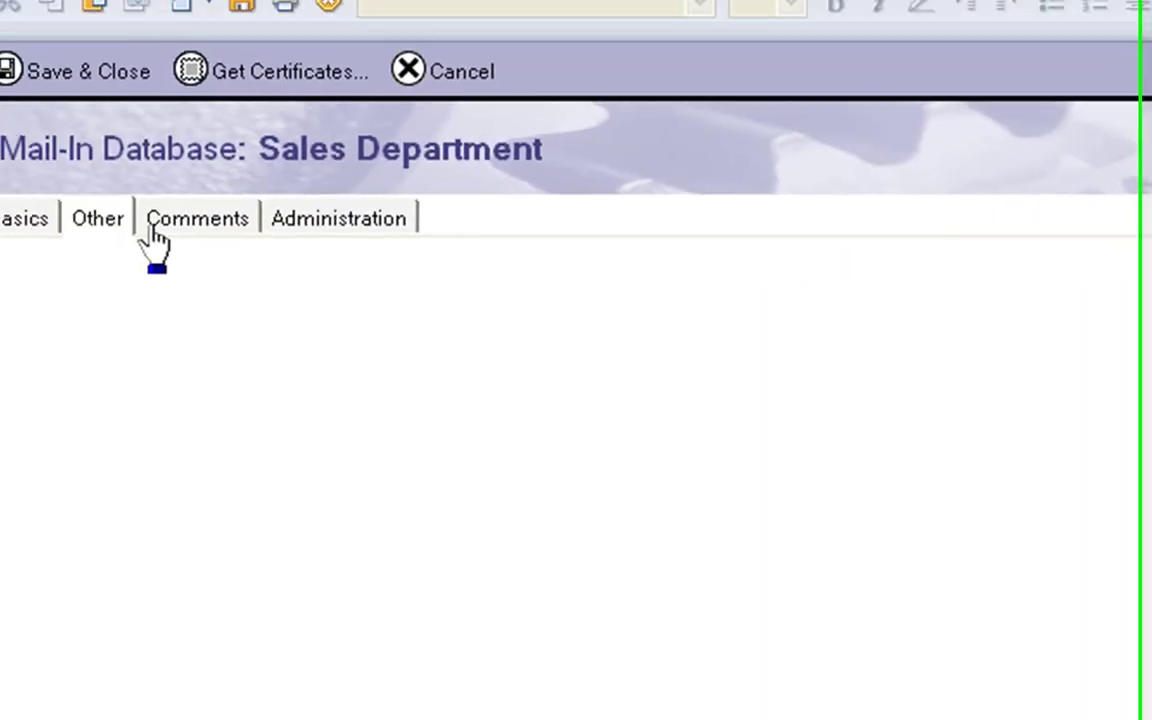
- Copy the mail\testing.nsf file name, then save and close the Sales Department entry
left_click(215, 235)
left_click(312, 228)
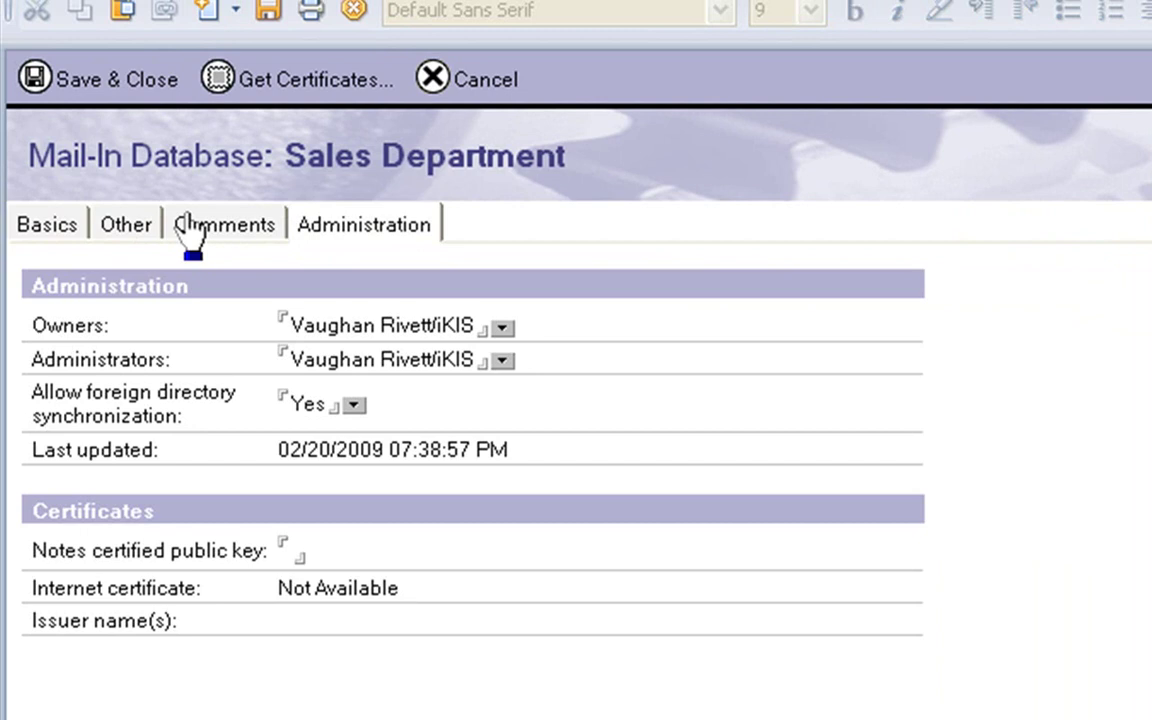
left_click(70, 226)
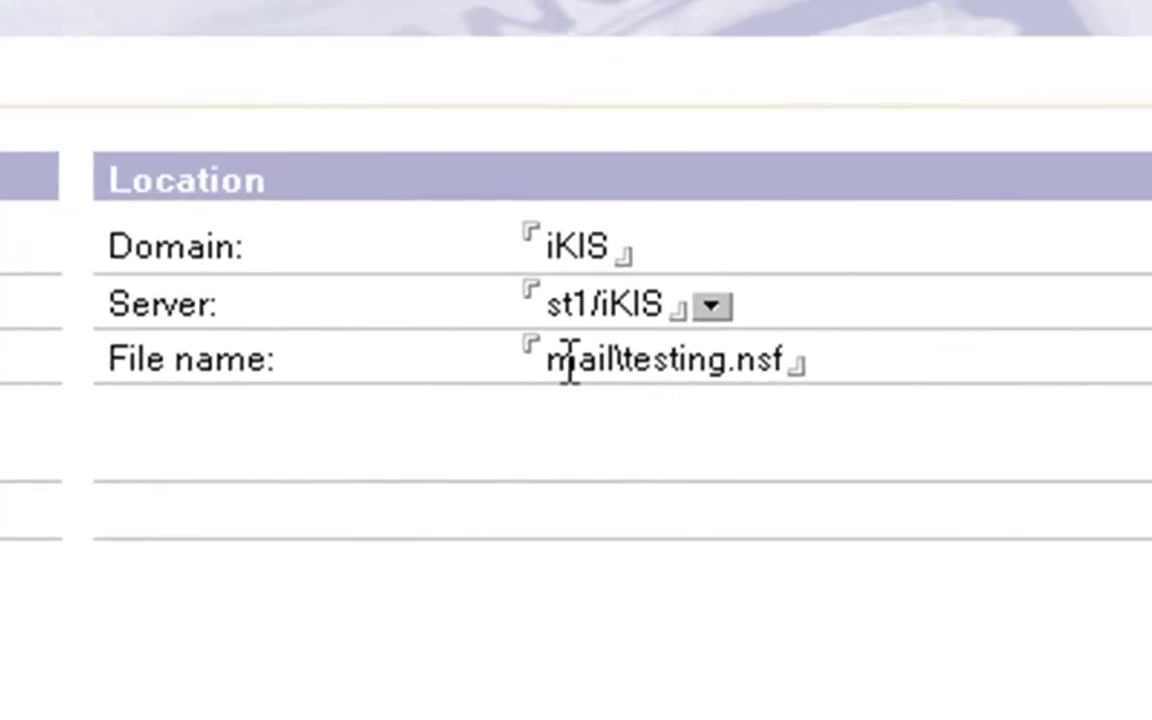
left_click_drag(547, 362, 818, 347)
key("ctrl+c")
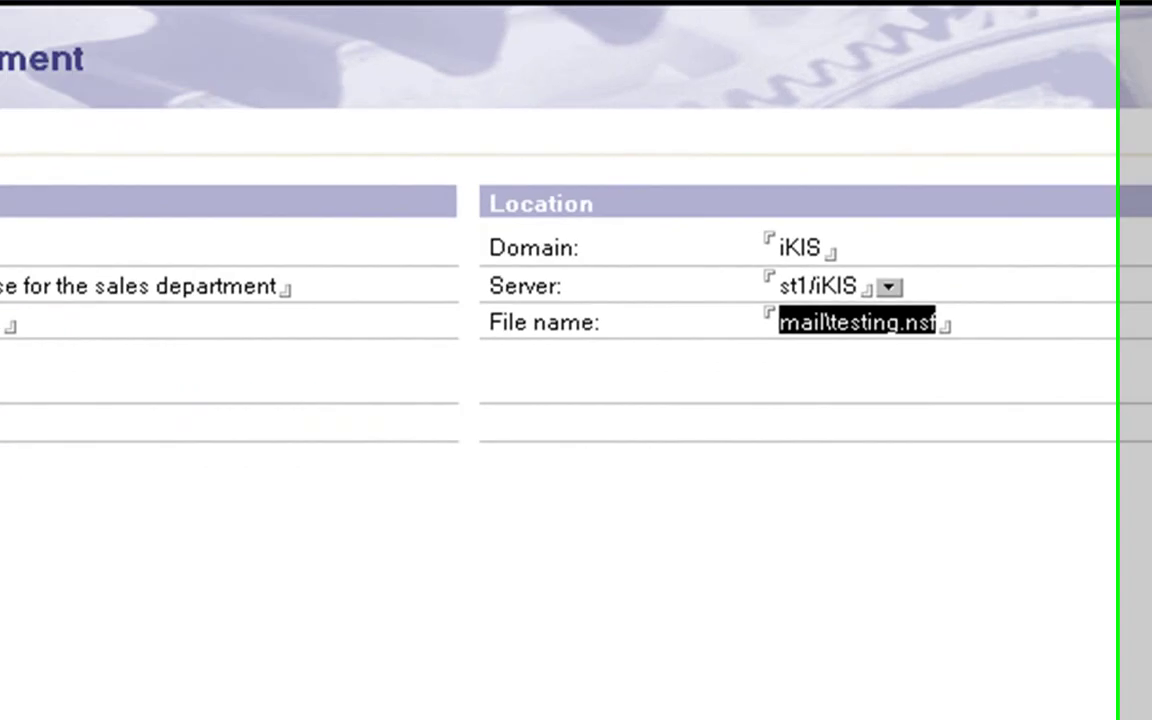
key("Escape")
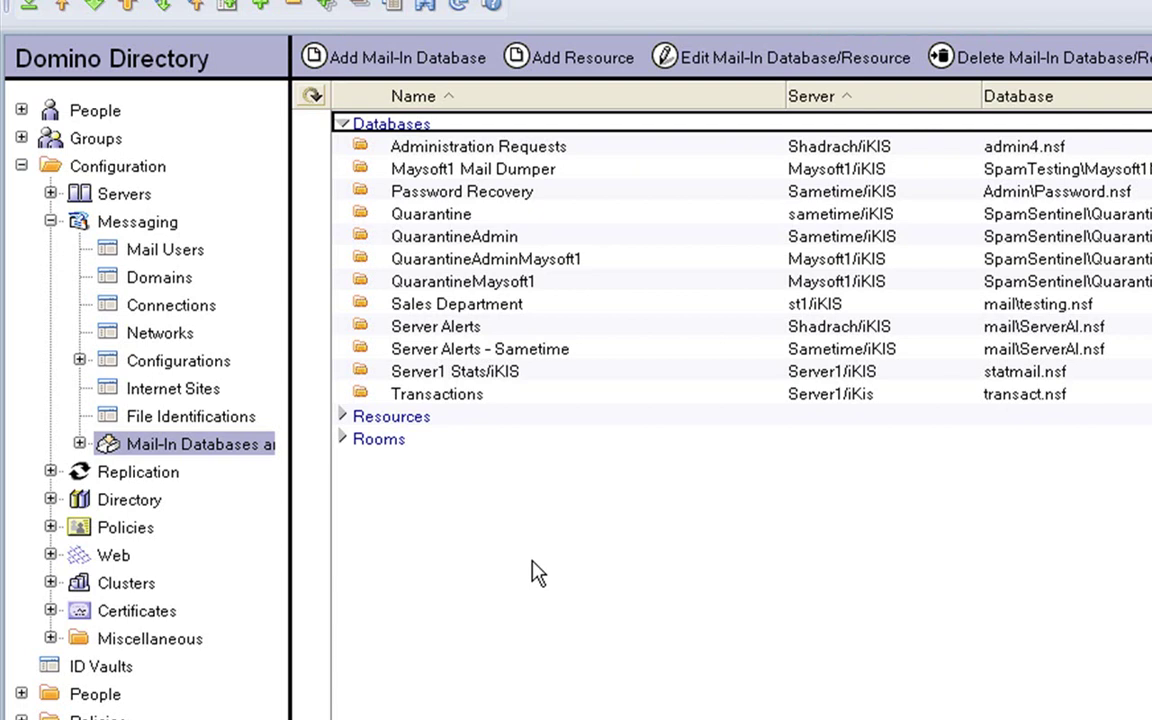
- Start a new application on st1/iKIS titled 'Sales Mail Database' with file name mail\testing.nsf
key("ctrl+n")
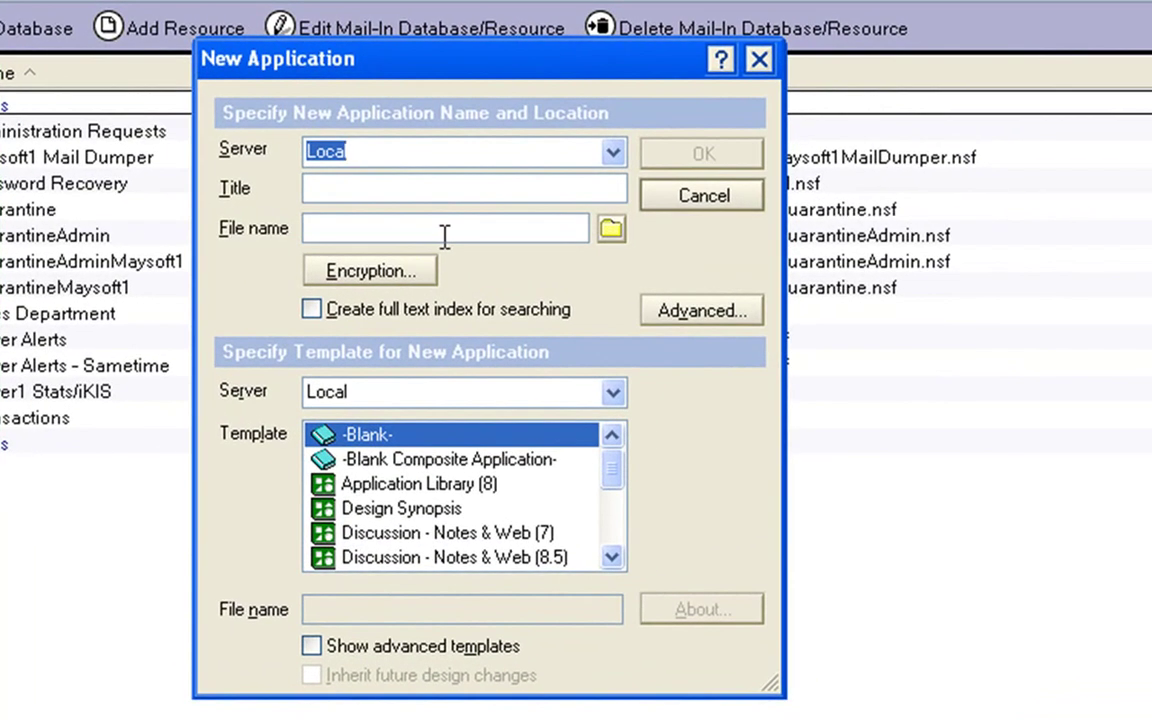
type("st1/iKIS")
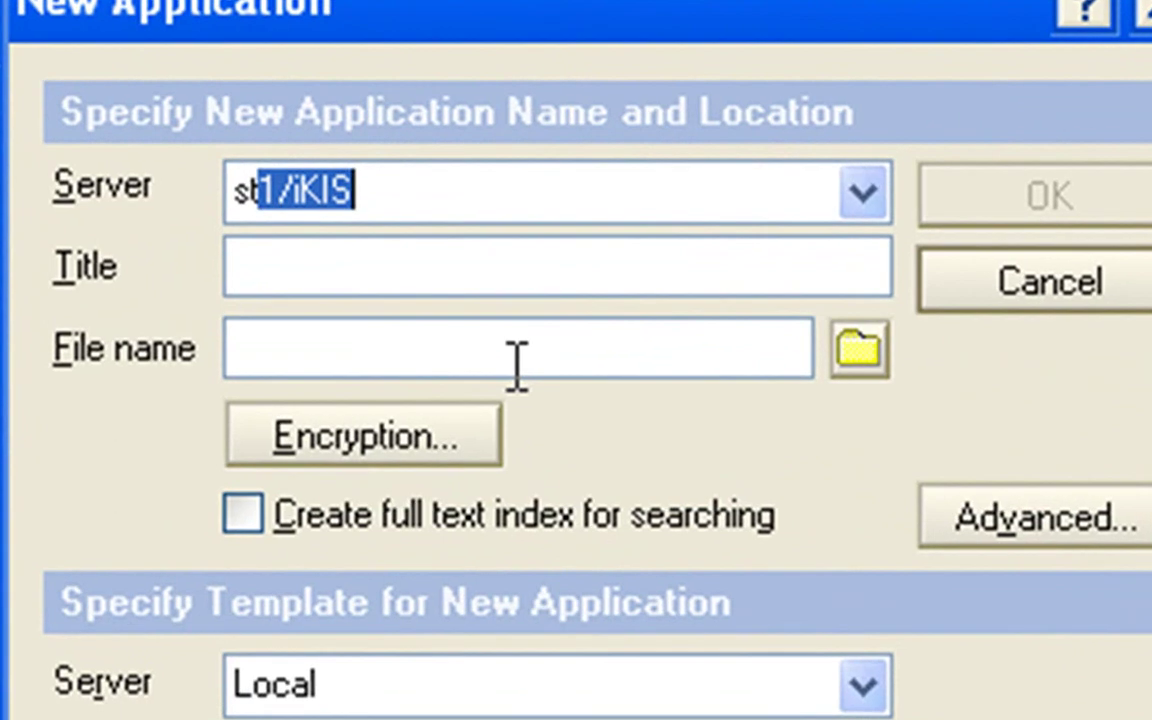
left_click(373, 266)
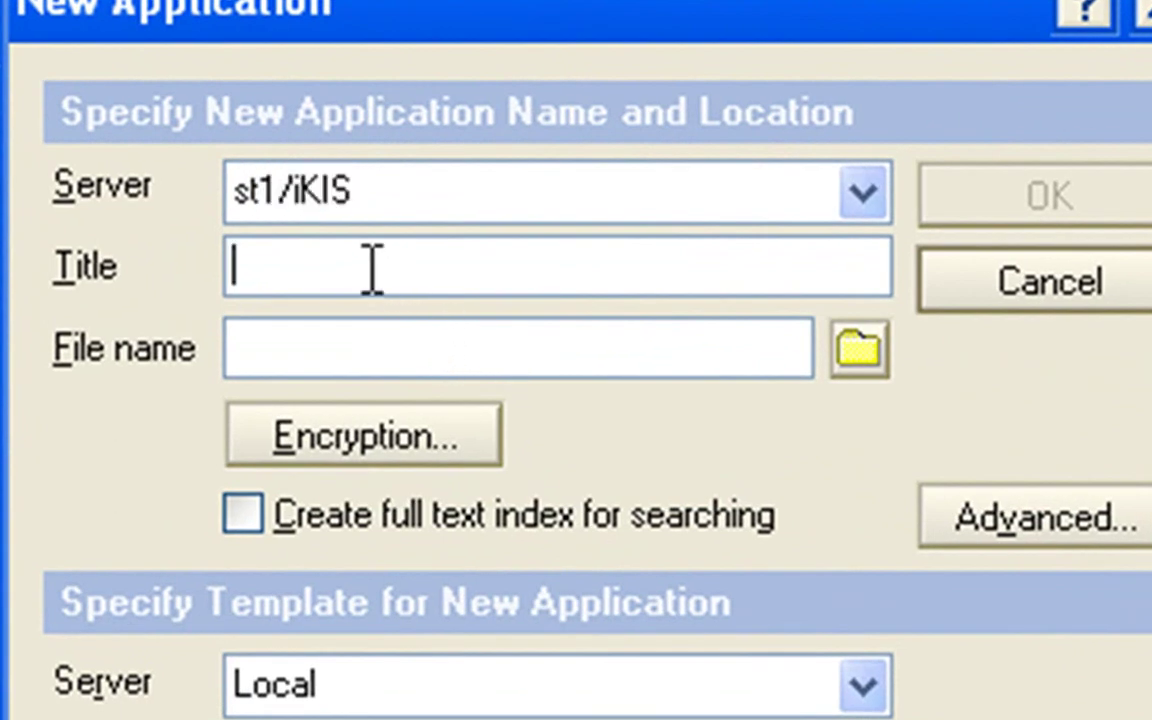
type("Sales ")
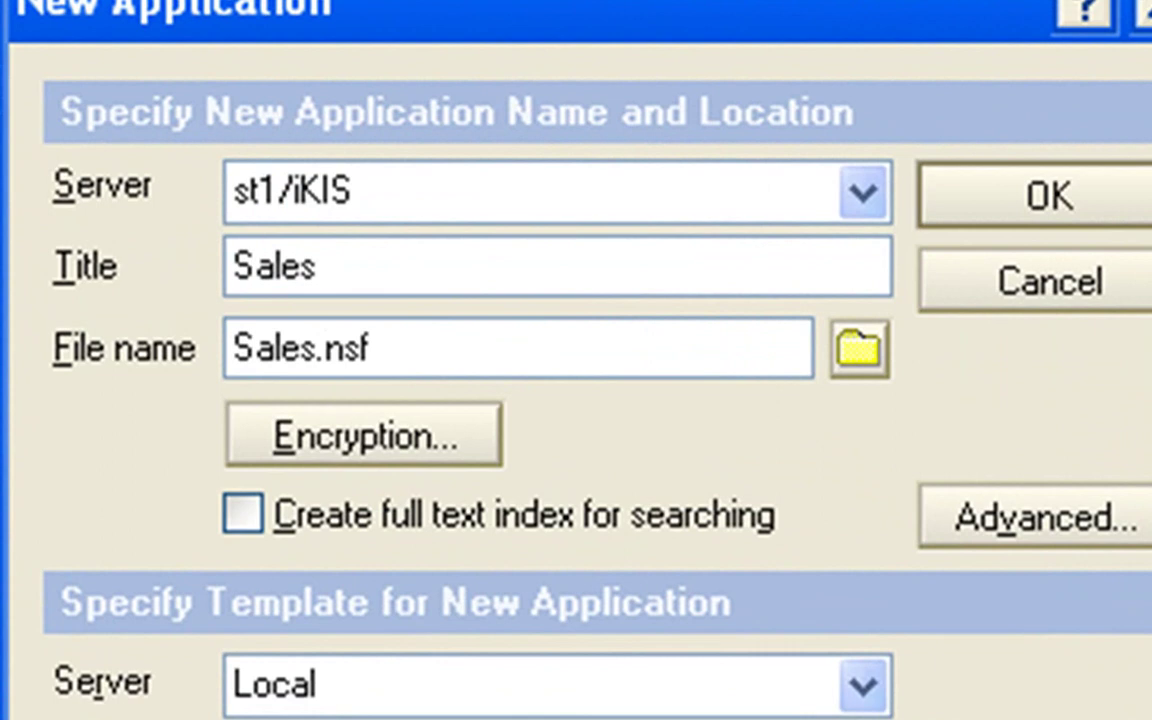
type("Mail Database")
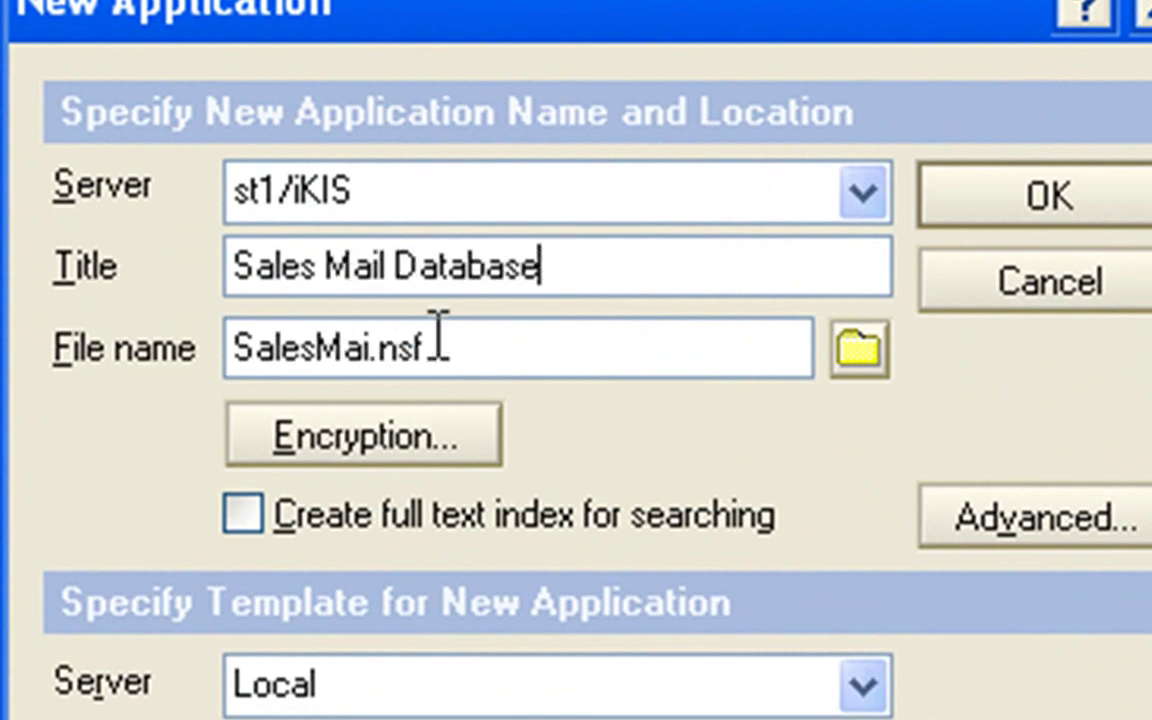
left_click_drag(442, 338, 200, 296)
key("ctrl+v")
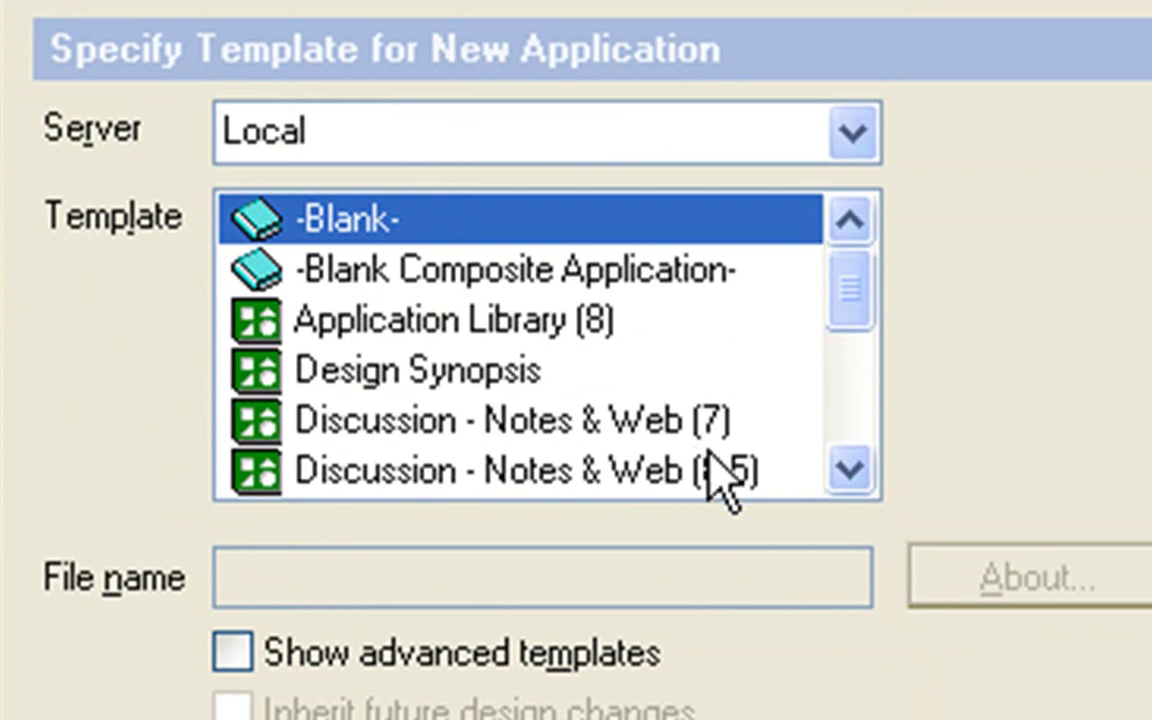
- Base the new application on the Mail (R8.5) template
left_click(845, 472)
left_click(848, 472)
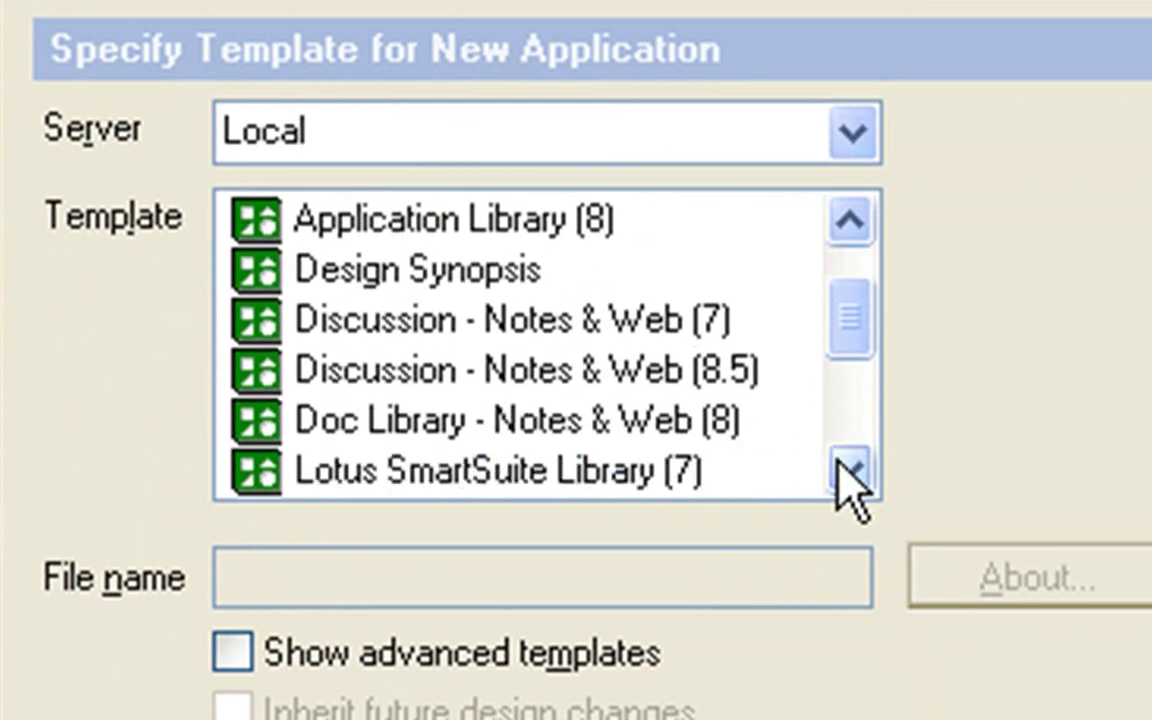
left_click(560, 468)
key("Down")
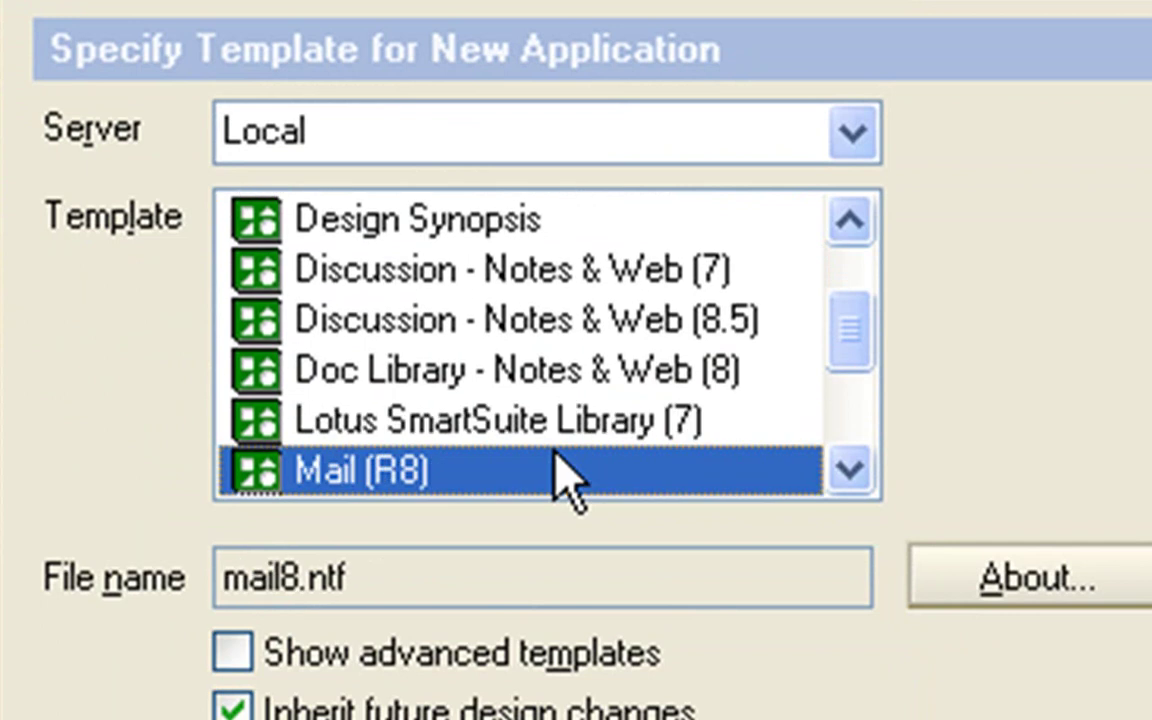
left_click(834, 470)
left_click(834, 470)
- Create the Sales Mail Database and close its About page to reach the Inbox
left_click(588, 418)
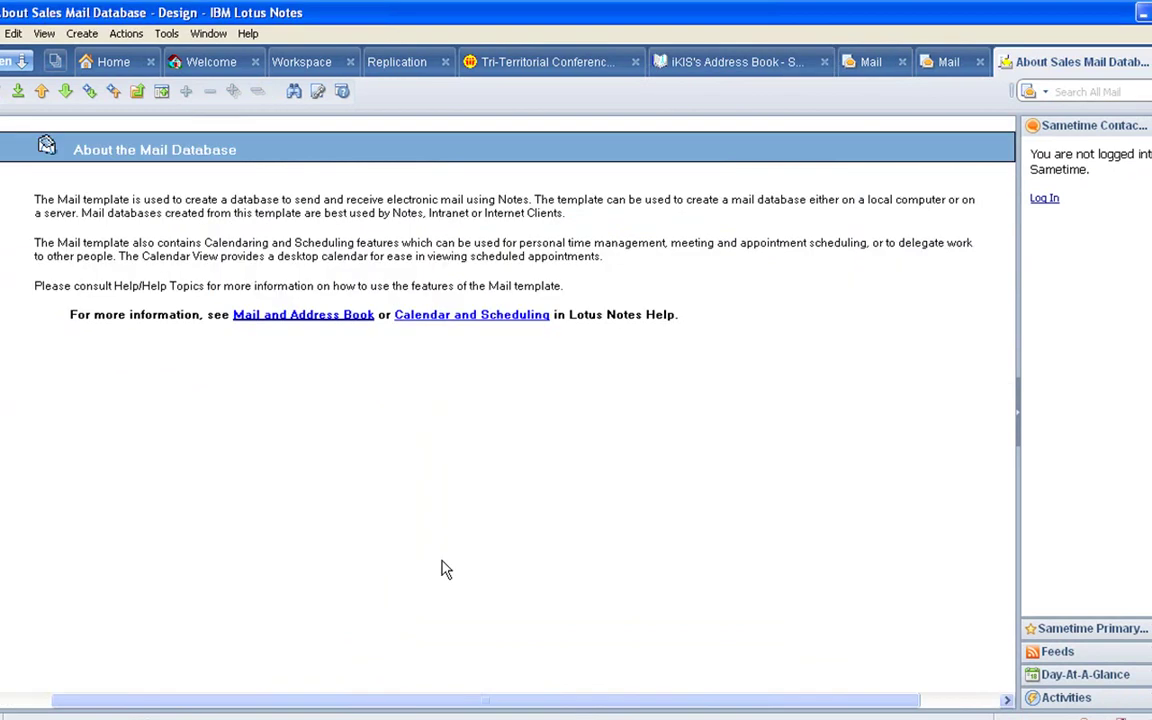
key("Escape")
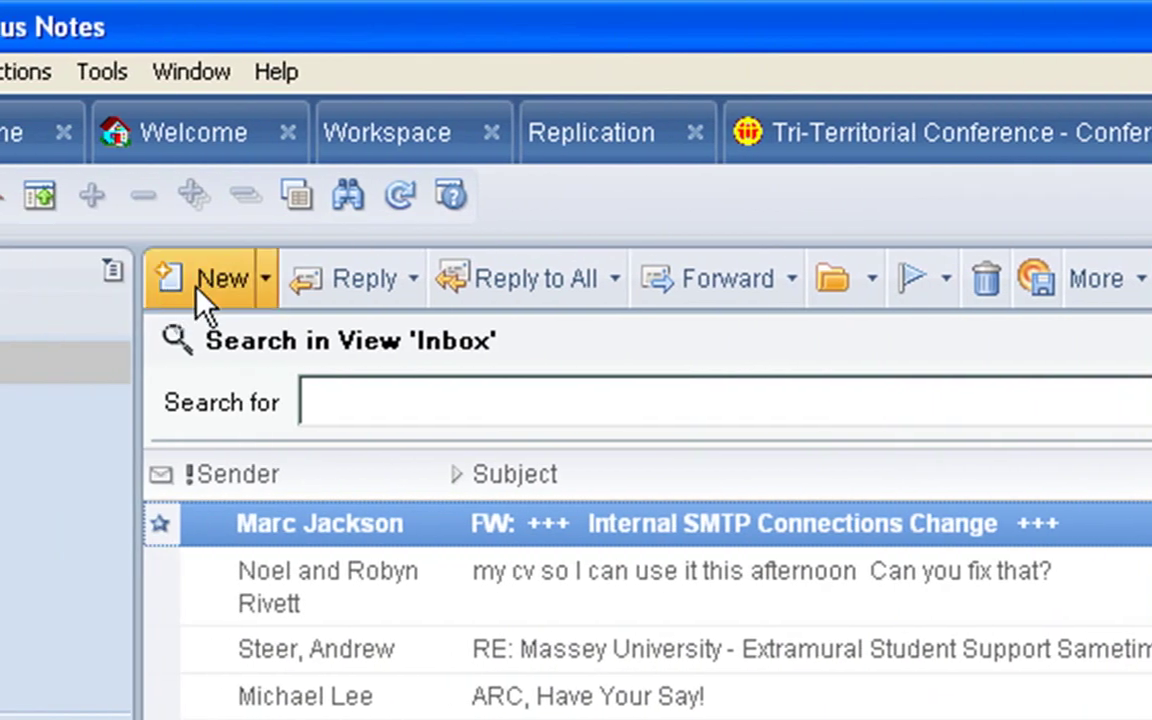
- Send a memo with subject 'test' to Sales Department, resolved from the directory
left_click(202, 288)
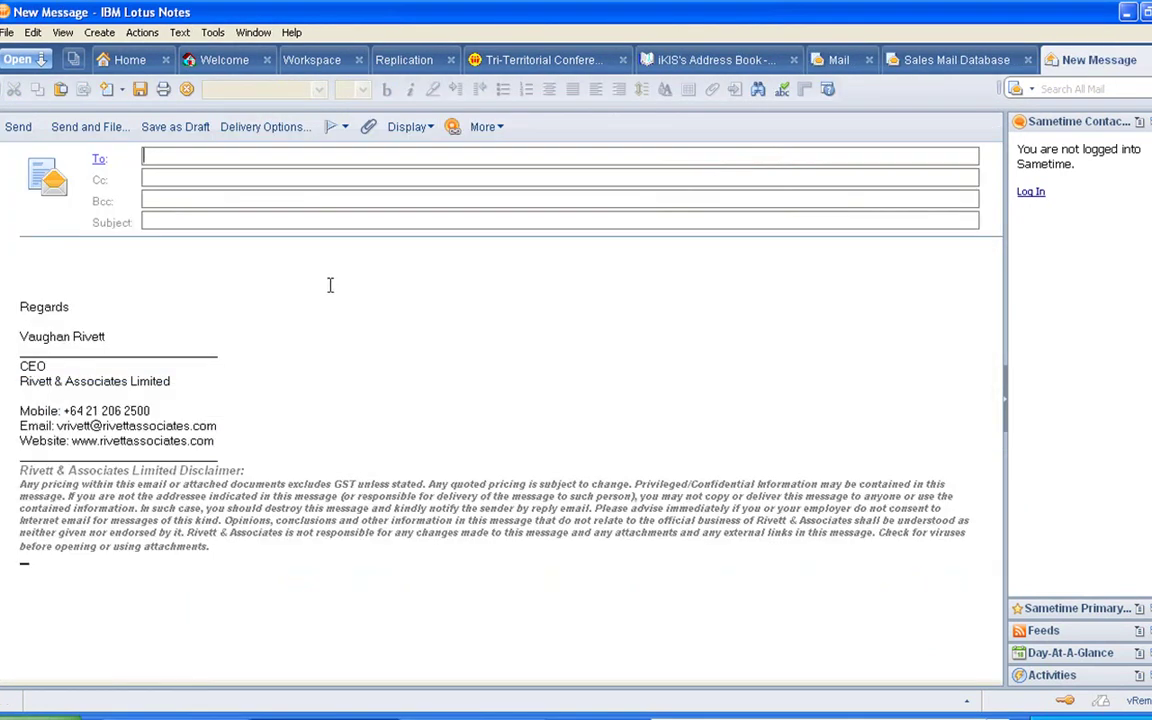
type("slaes")
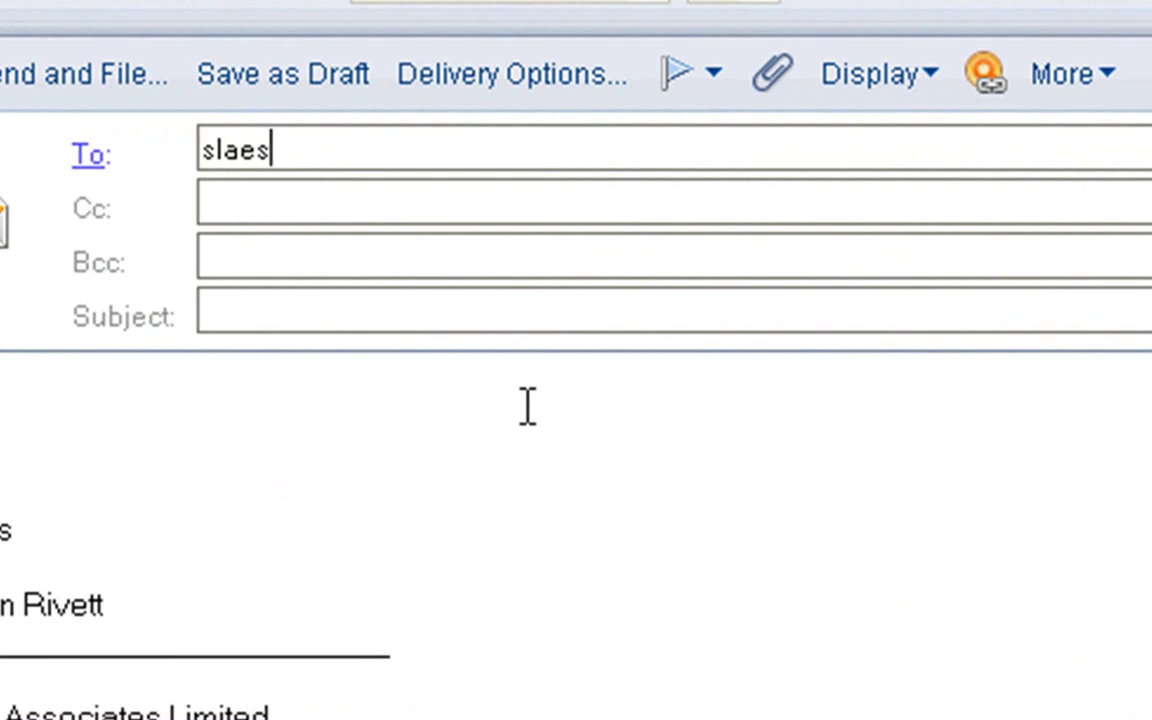
key("BackSpace")
key("BackSpace")
key("BackSpace")
key("BackSpace")
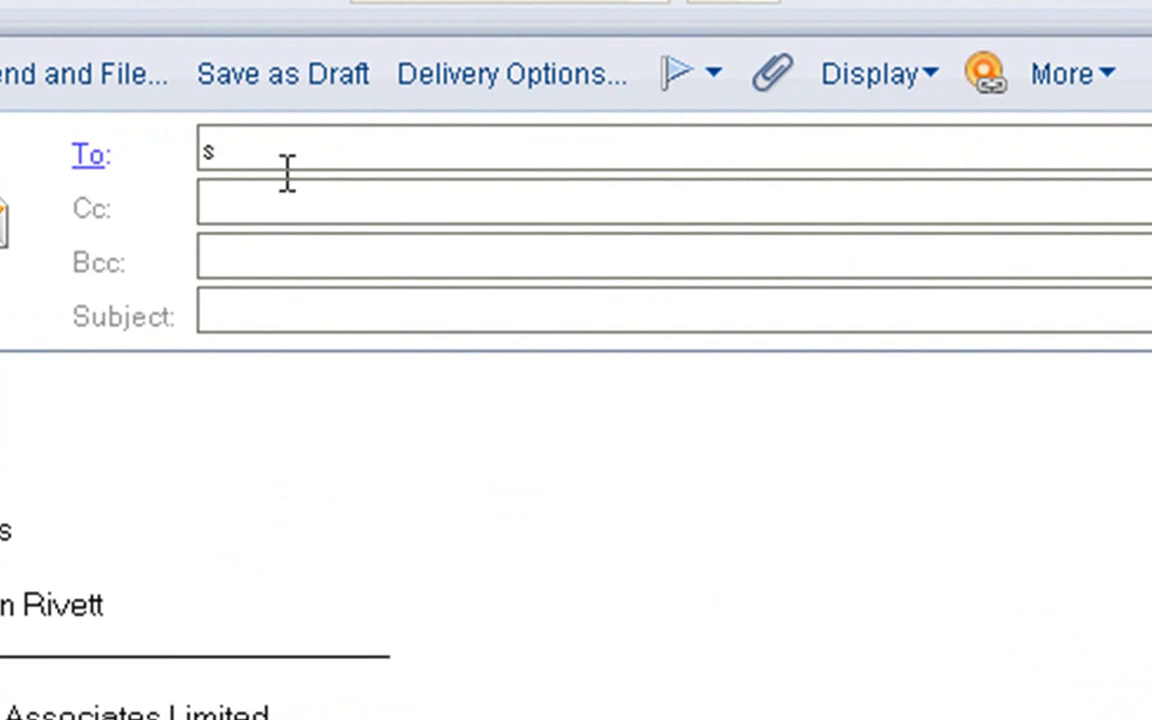
type("ales")
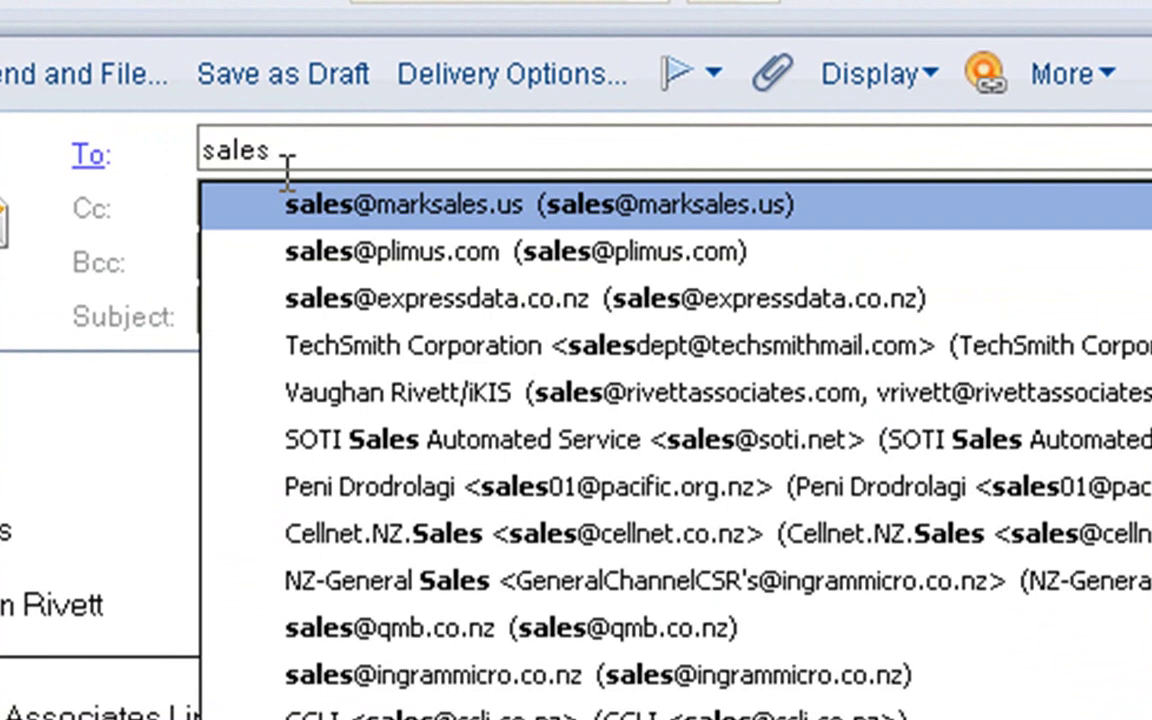
type("de")
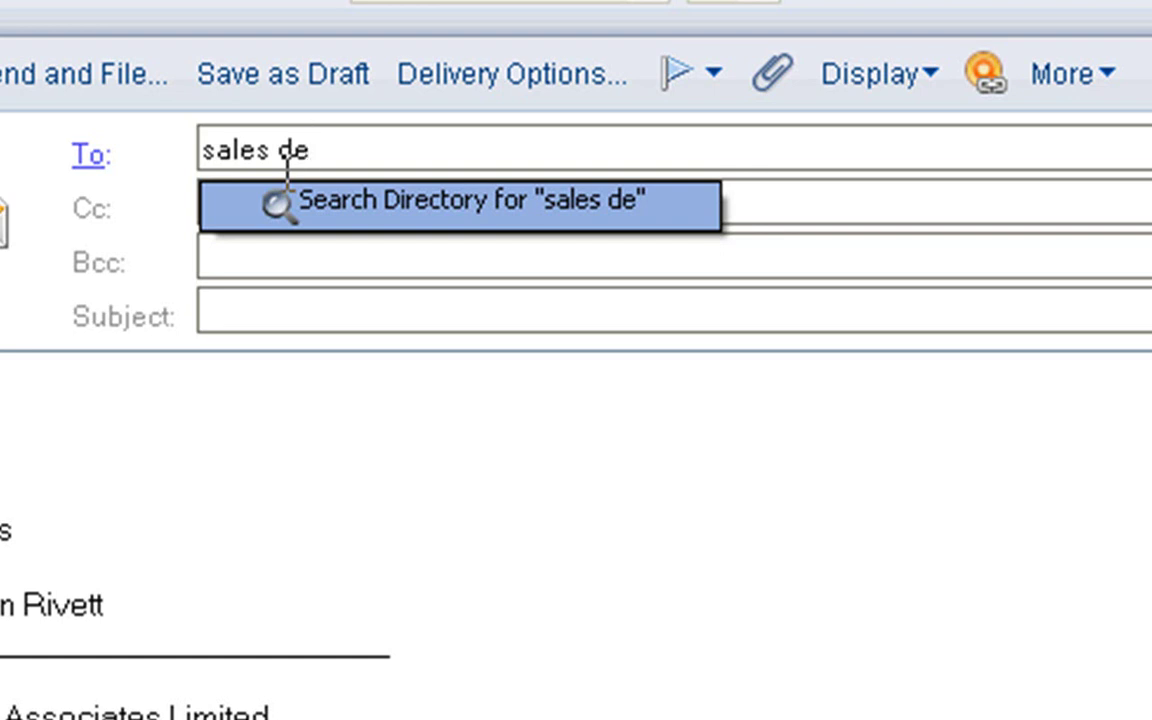
key("Return")
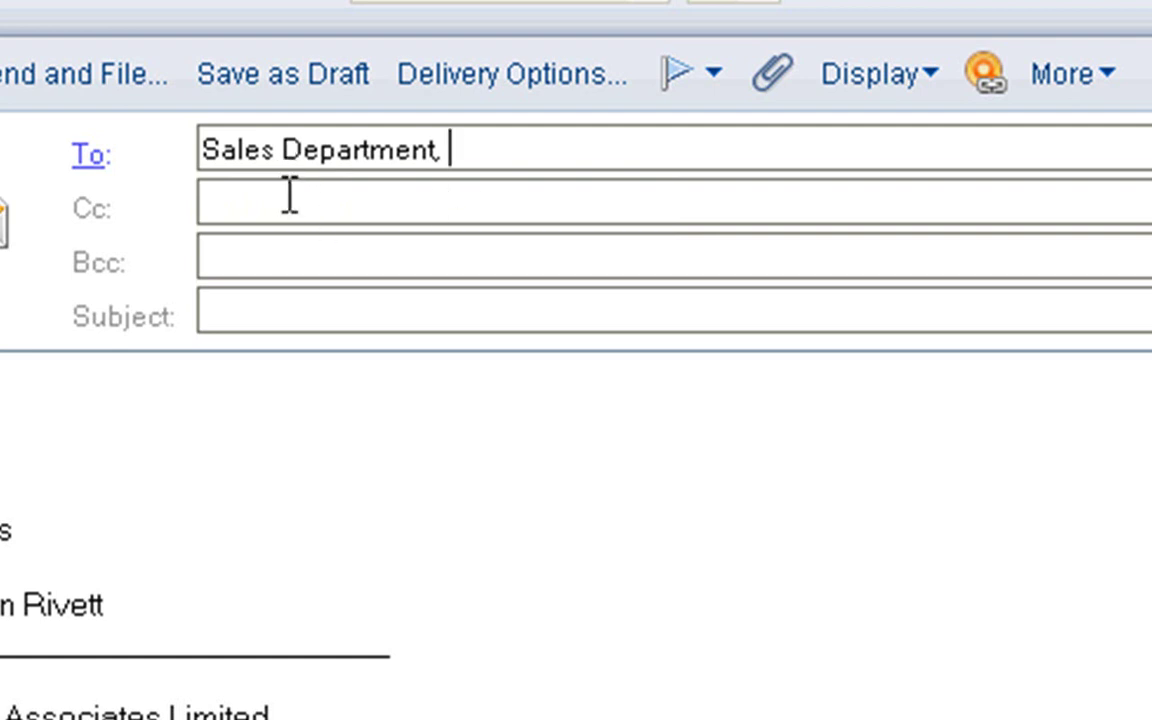
left_click(280, 300)
type("test")
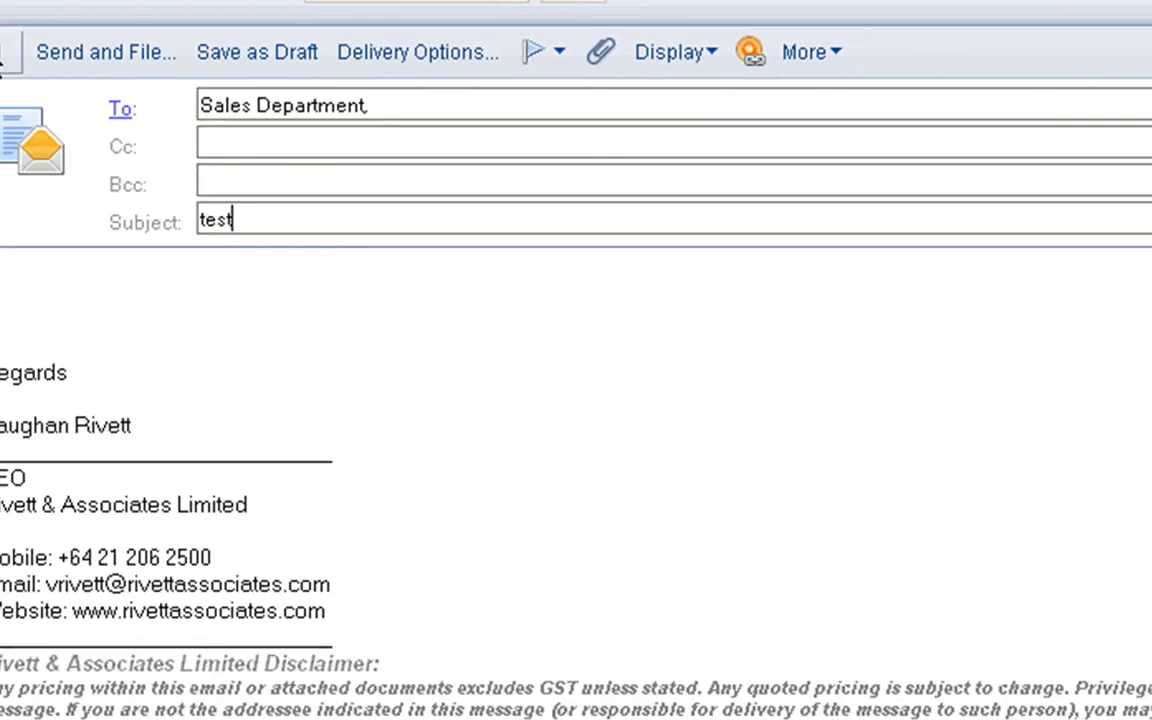
left_click(0, 70)
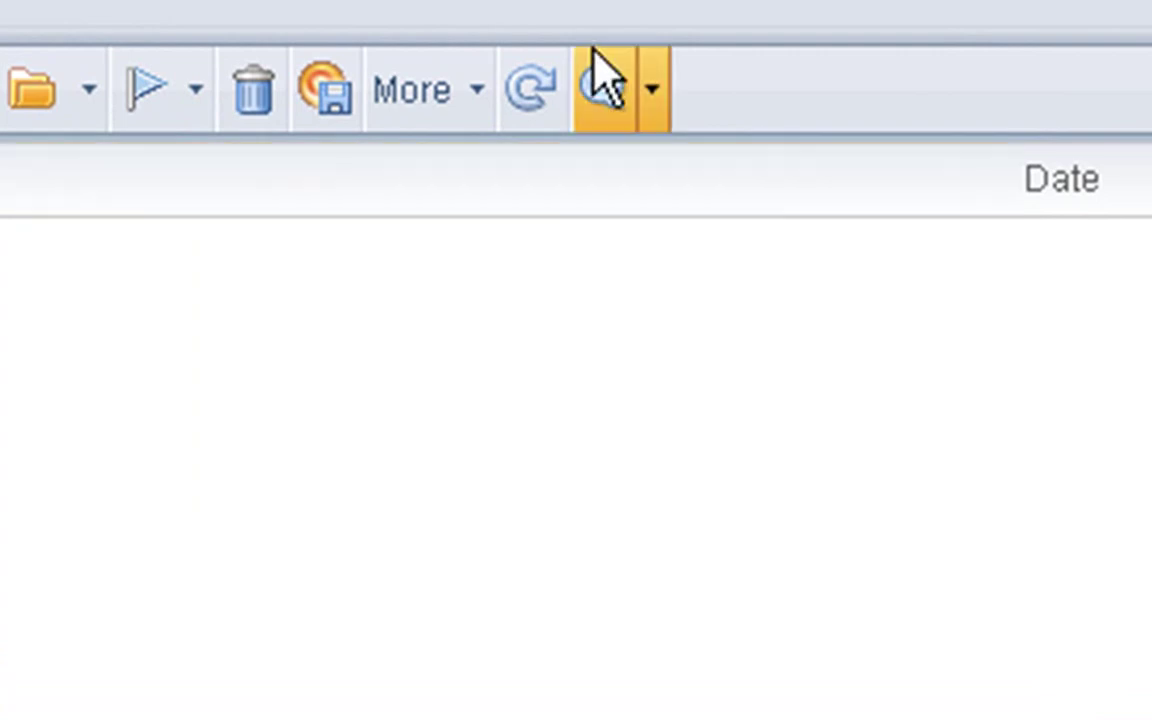
- Refresh the Sales Mail Database Inbox to check for the test message
left_click(531, 75)
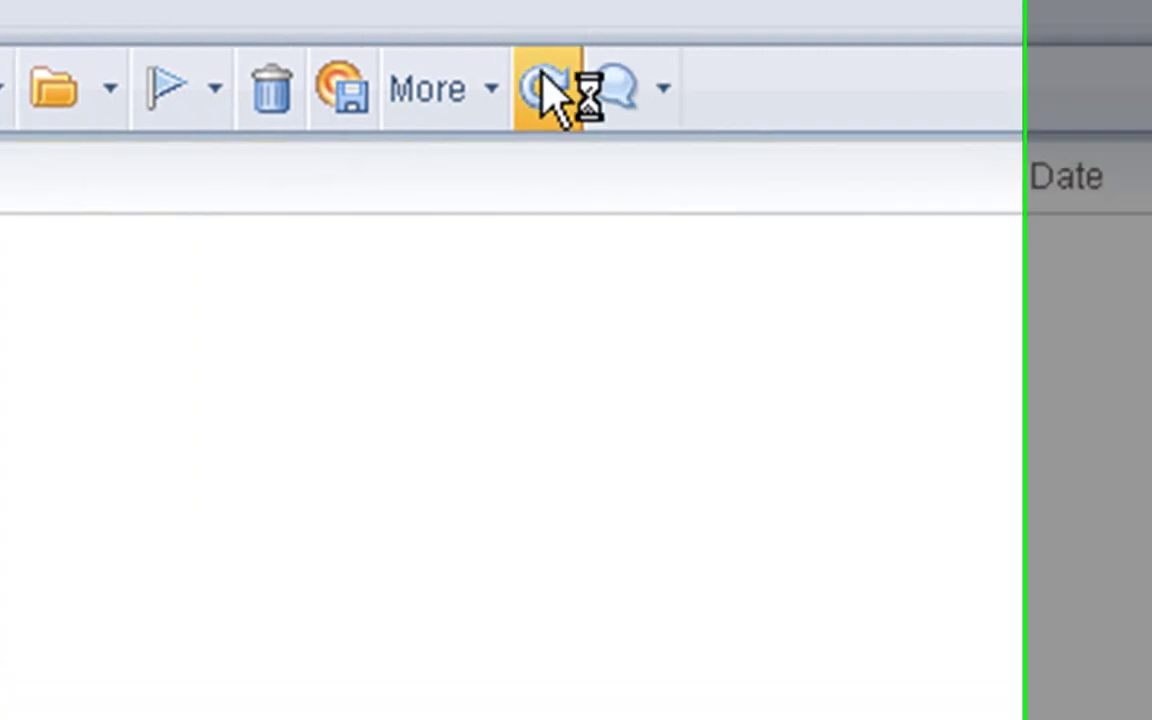